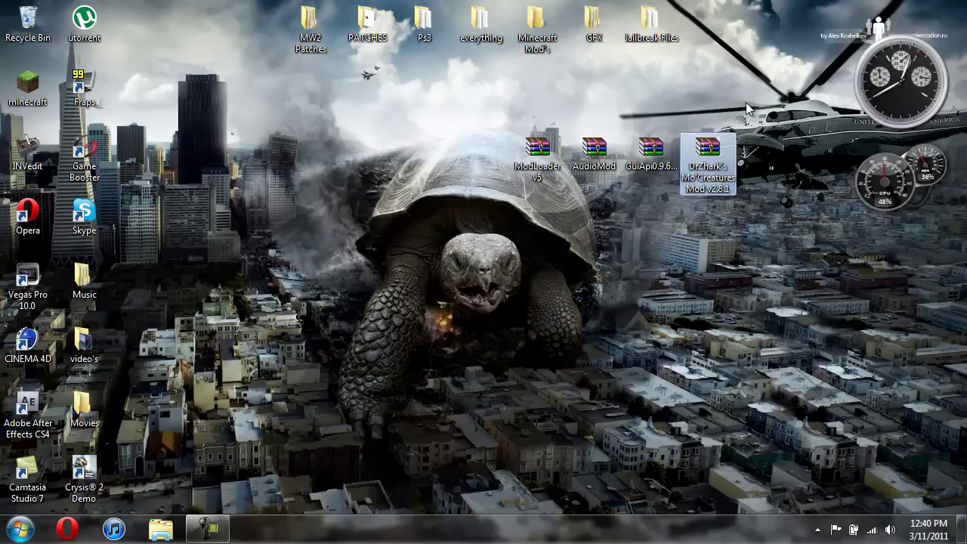
# Start Minecraft from its launcher, then widen the game window and place it near the middle of the desktop
pyautogui.click(27, 90)
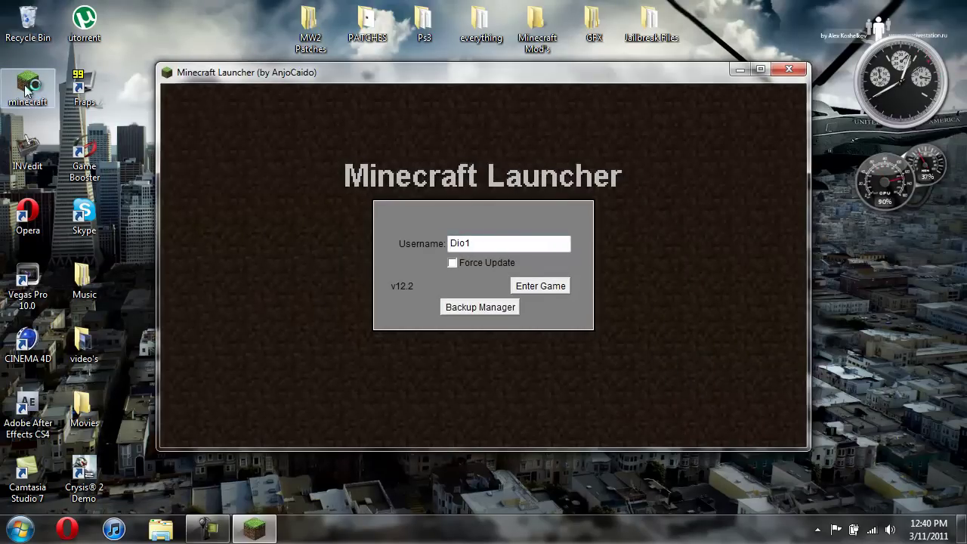
pyautogui.click(528, 285)
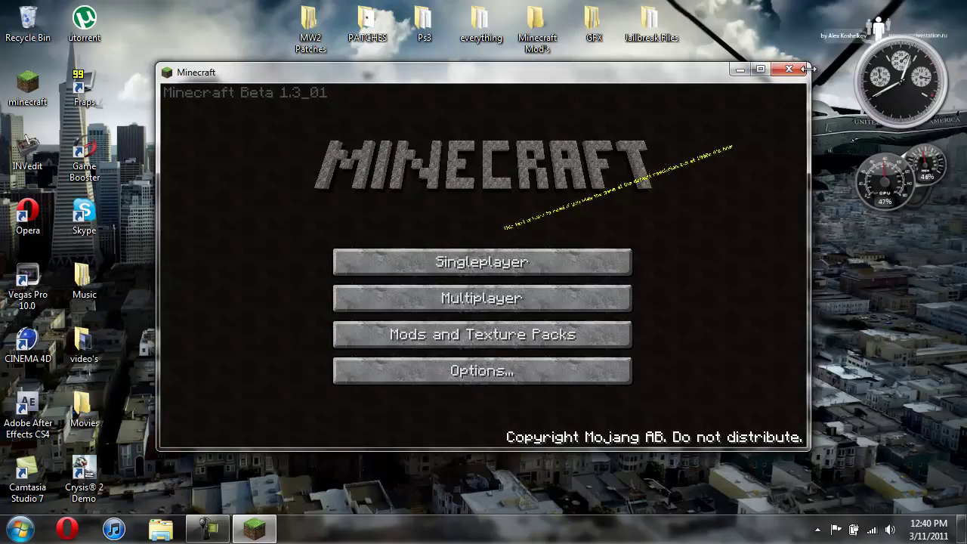
pyautogui.moveTo(807, 68); pyautogui.dragTo(947, 14)
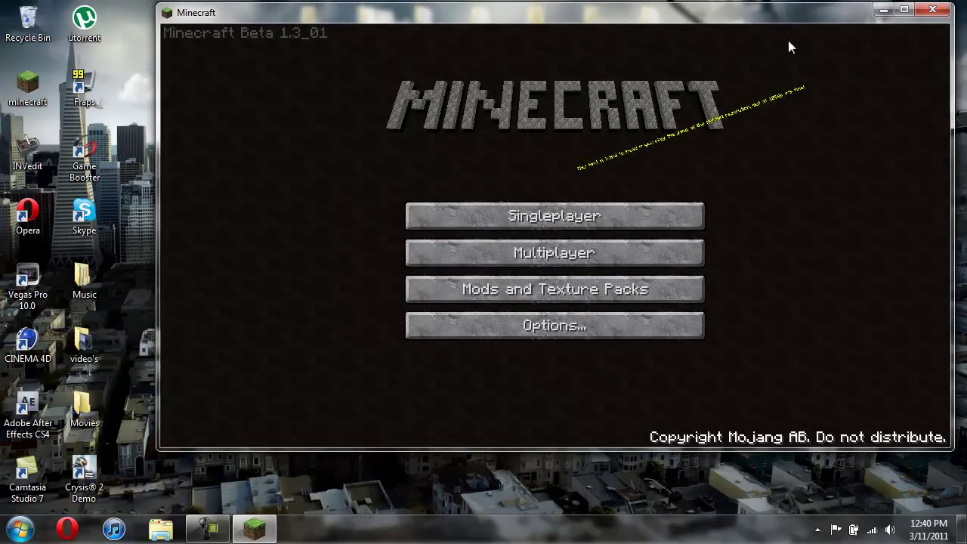
pyautogui.moveTo(356, 15); pyautogui.dragTo(257, 43)
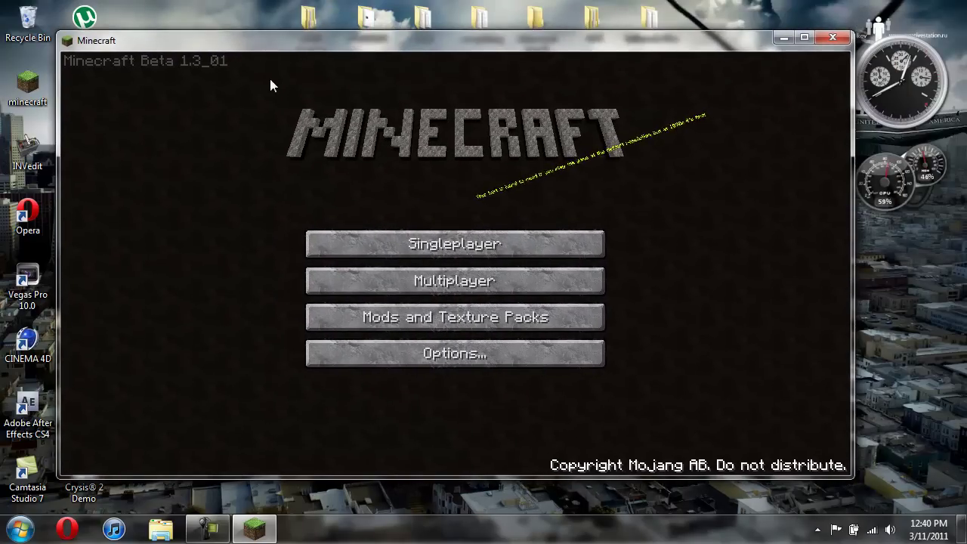
# Load the first saved single-player world
pyautogui.click(452, 243)
pyautogui.click(417, 149)
pyautogui.click(357, 408)
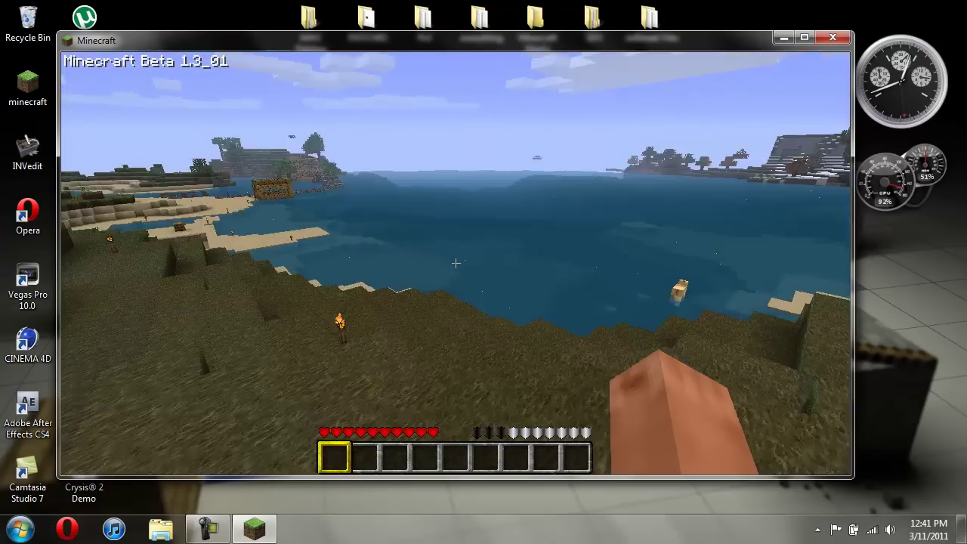
# Walk around the grassy shoreline and look at the creatures on the beach, in the water and on the hills
pyautogui.press('w')
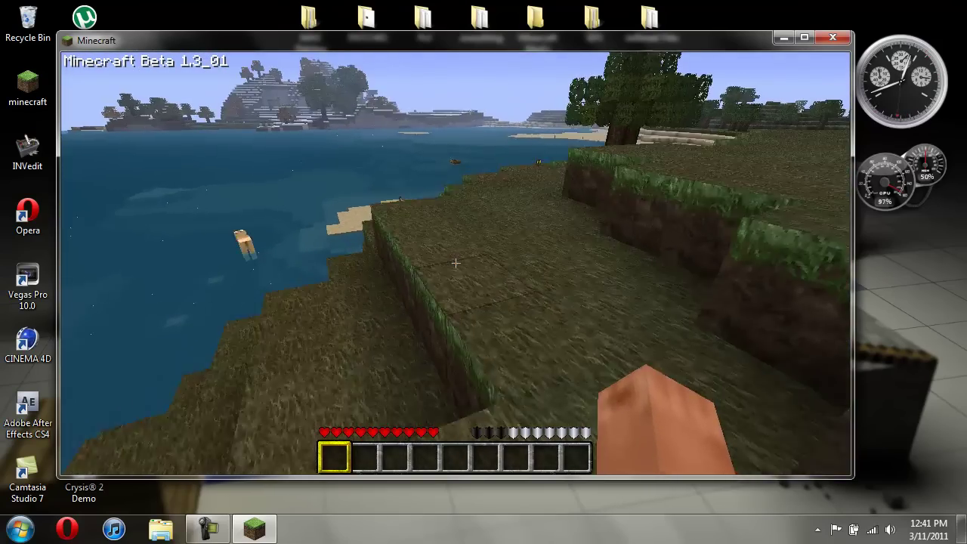
pyautogui.press('w')
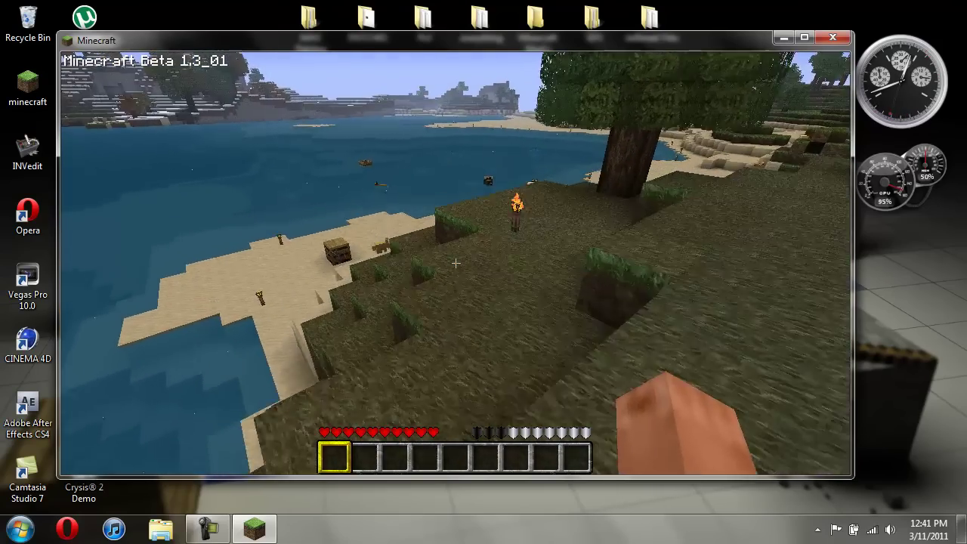
pyautogui.press('w')
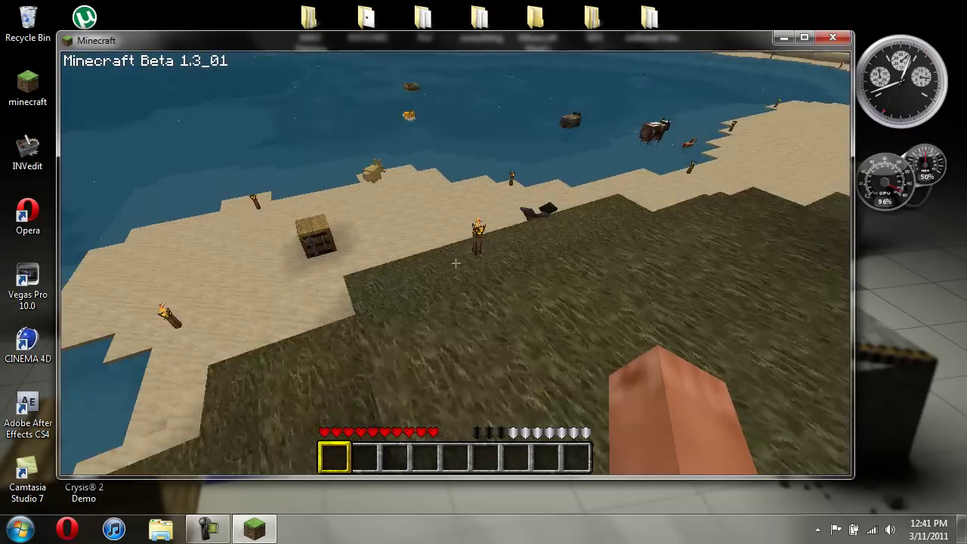
pyautogui.press('w')
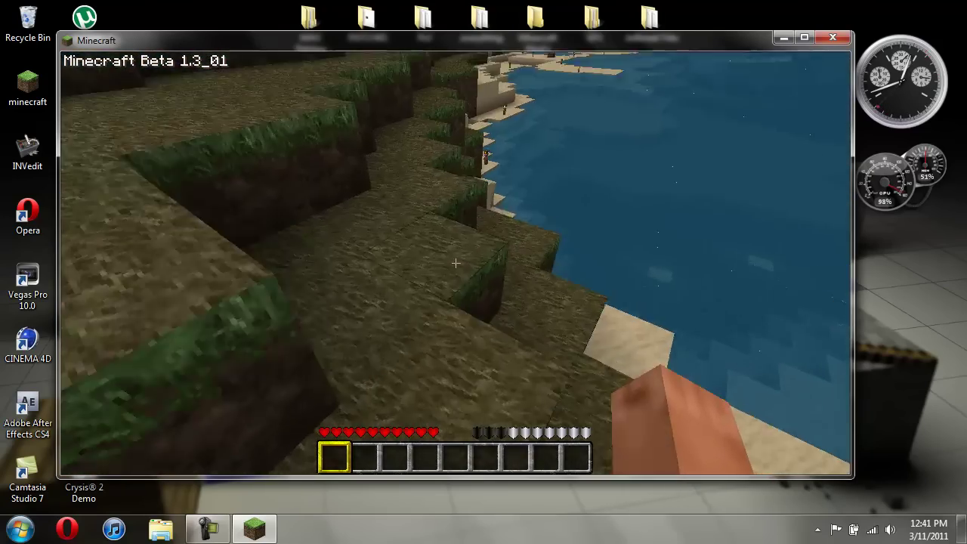
pyautogui.press('w')
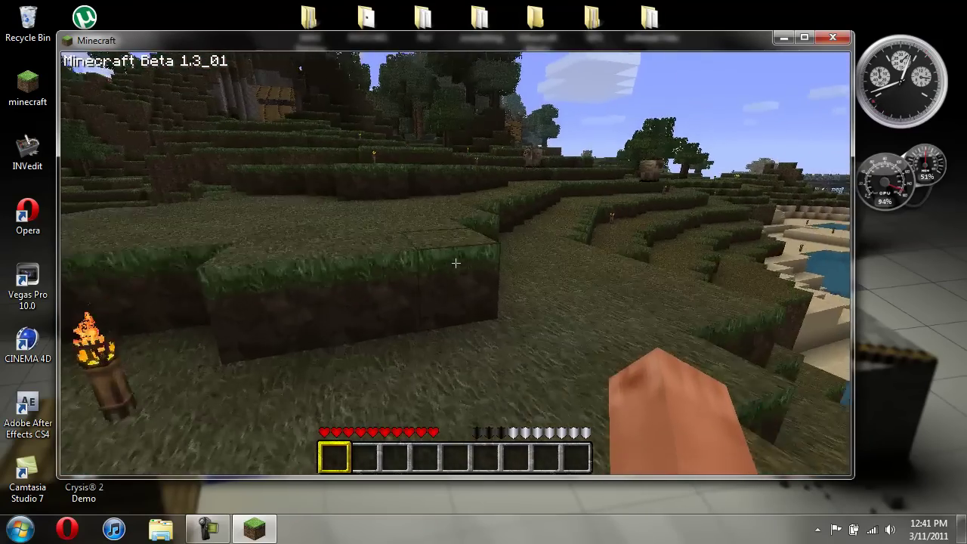
pyautogui.press('w')
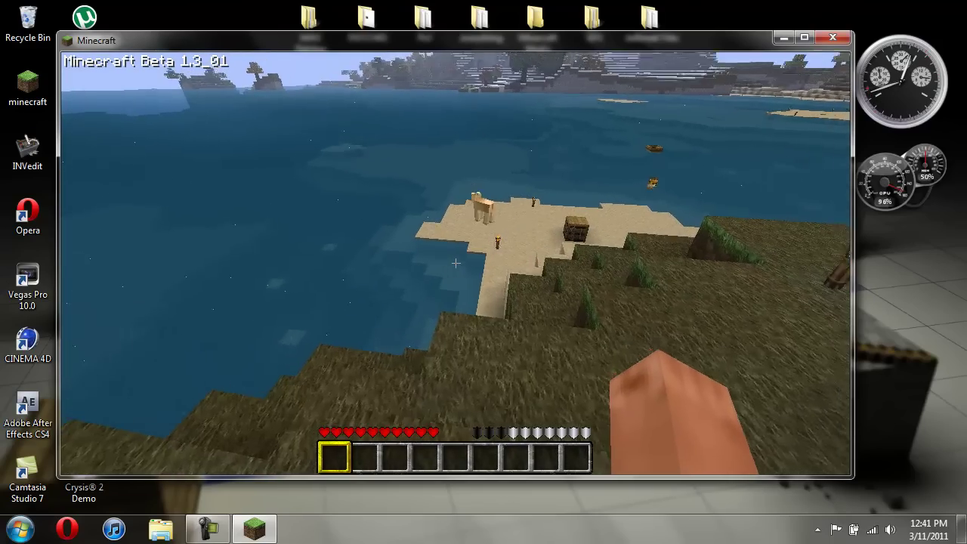
# Run the in-game command "spawn list" to list the creatures that can be spawned
pyautogui.write('t')
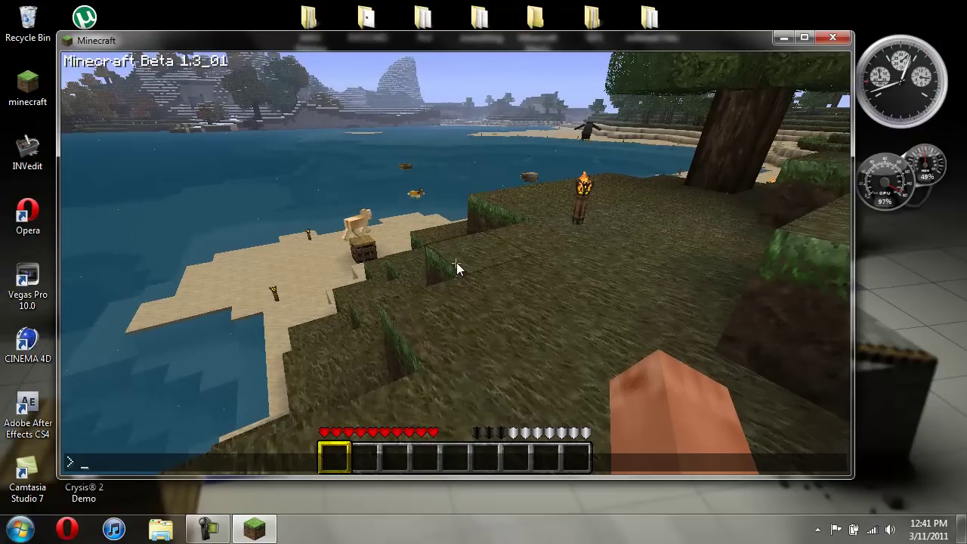
pyautogui.write('sp')
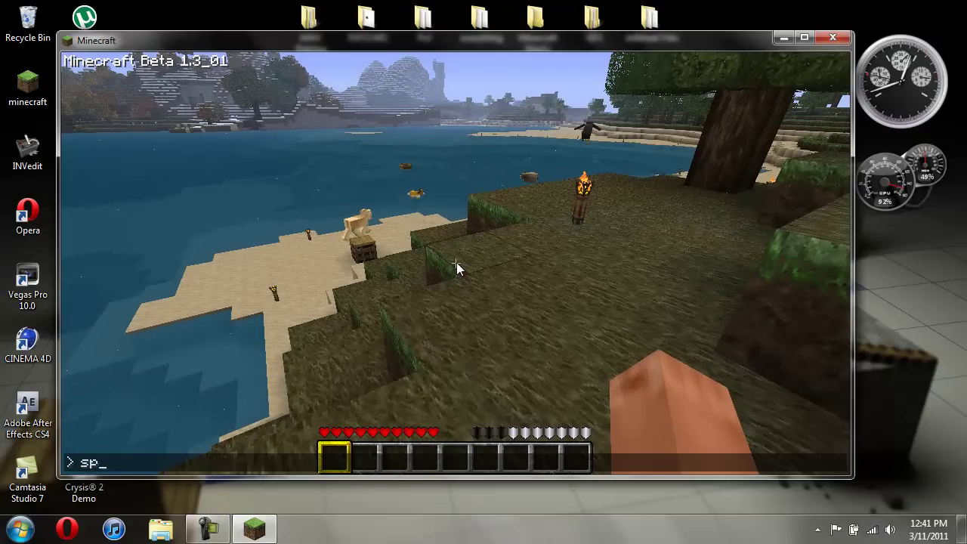
pyautogui.write('awn list')
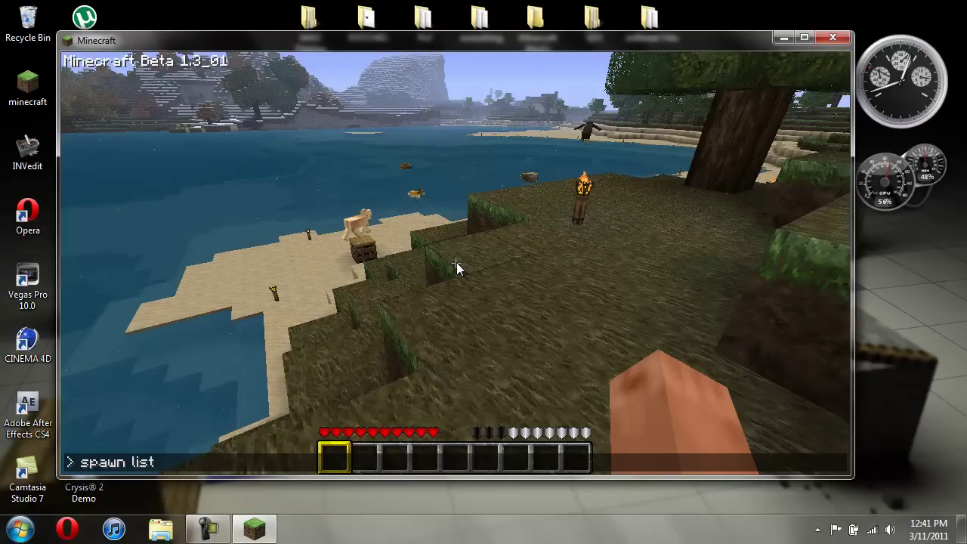
pyautogui.press('Return')
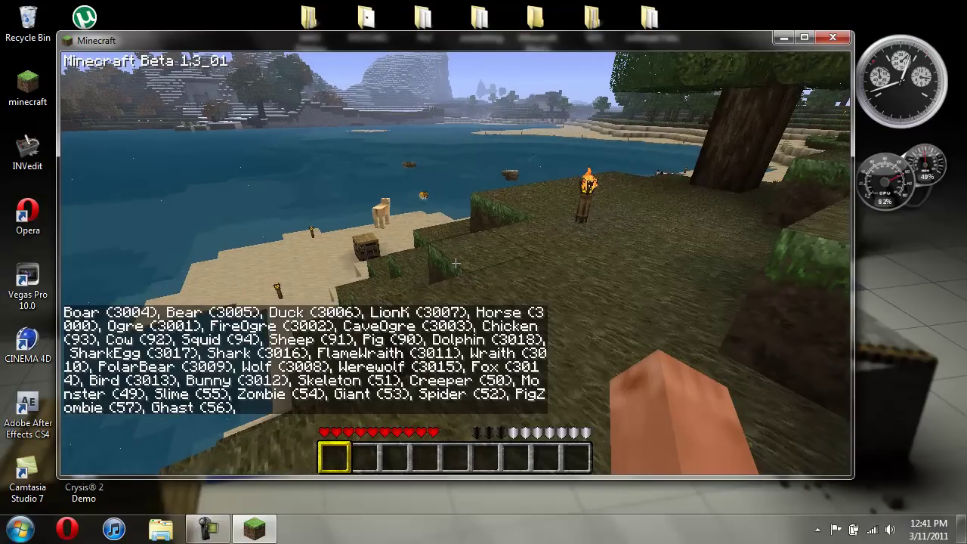
# Release the pointer from the game and close Minecraft
pyautogui.press('t')
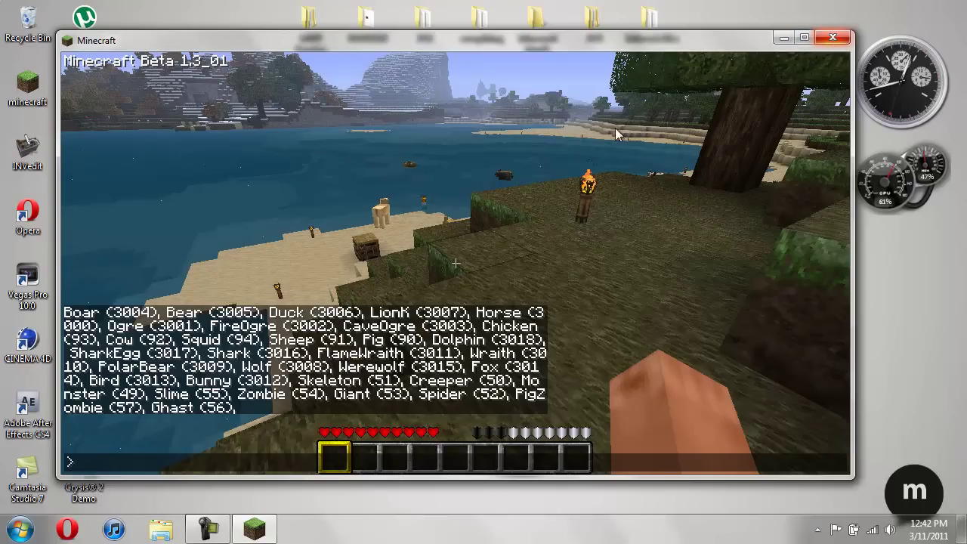
pyautogui.click(826, 44)
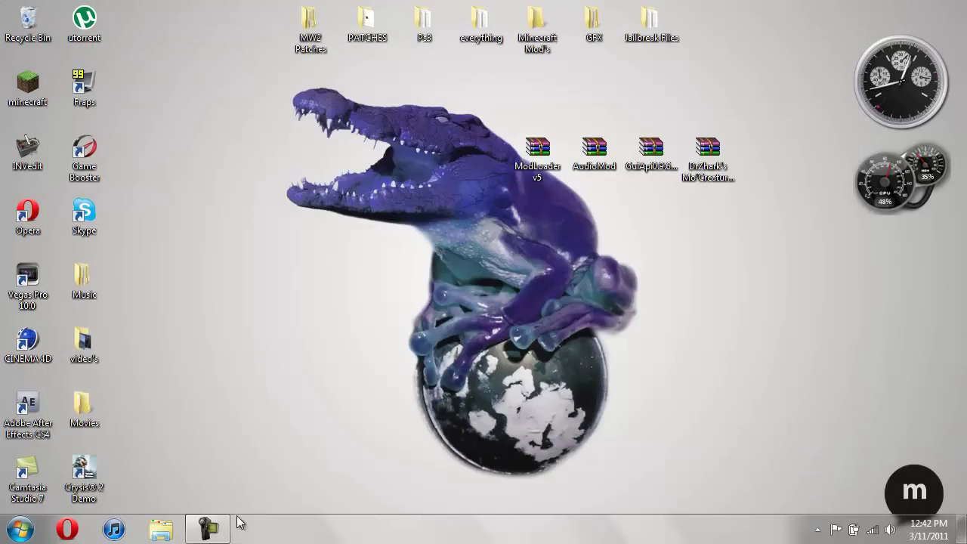
pyautogui.click(218, 536)
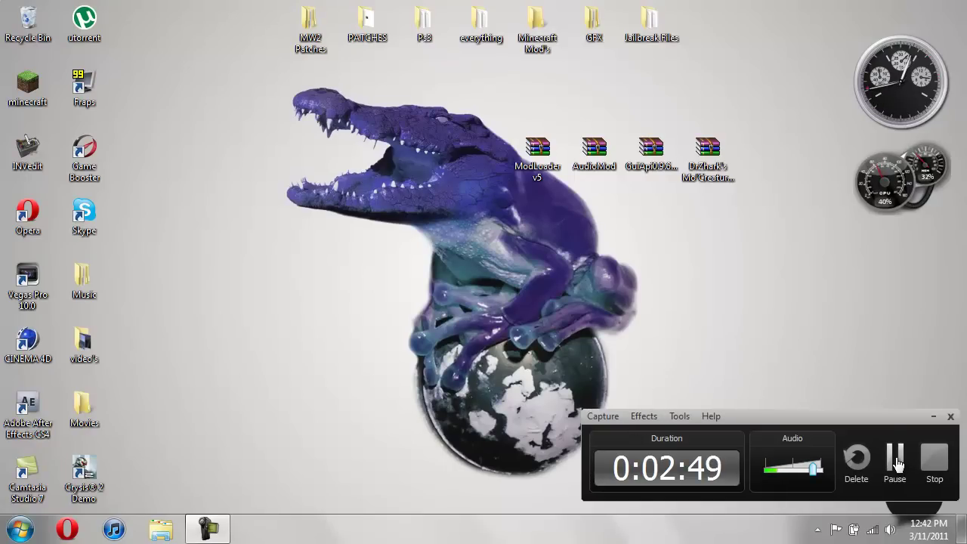
pyautogui.click(895, 460)
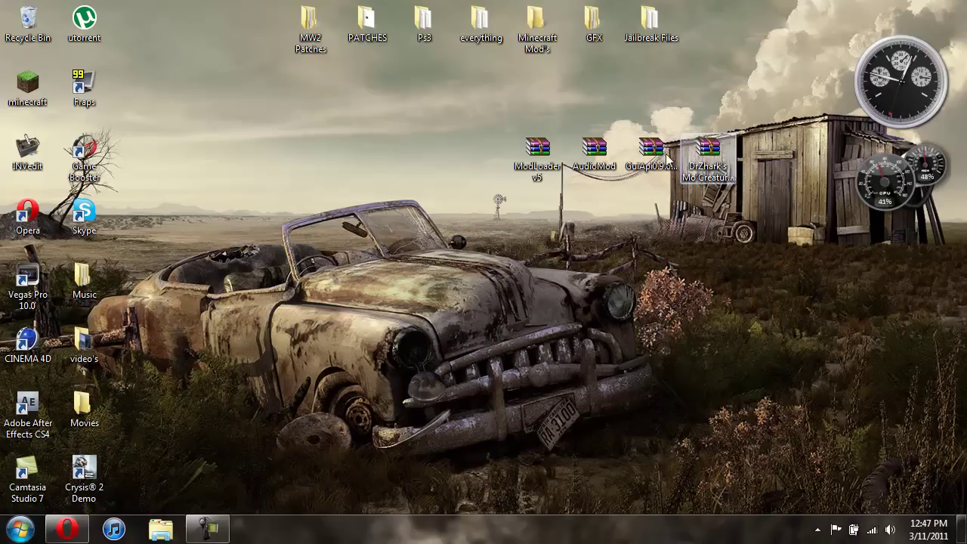
# Switch to Opera and open the Mo'Creatures Mod v2.8.1.zip download page from the Mo' Creatures forum thread
pyautogui.click(81, 524)
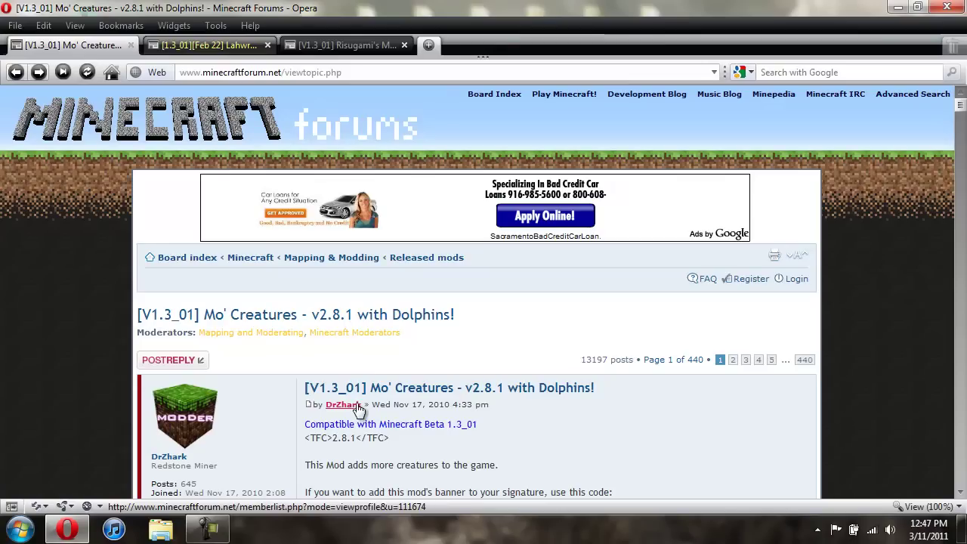
pyautogui.scroll(-2, 126, 164)
pyautogui.scroll(-15, 125, 164)
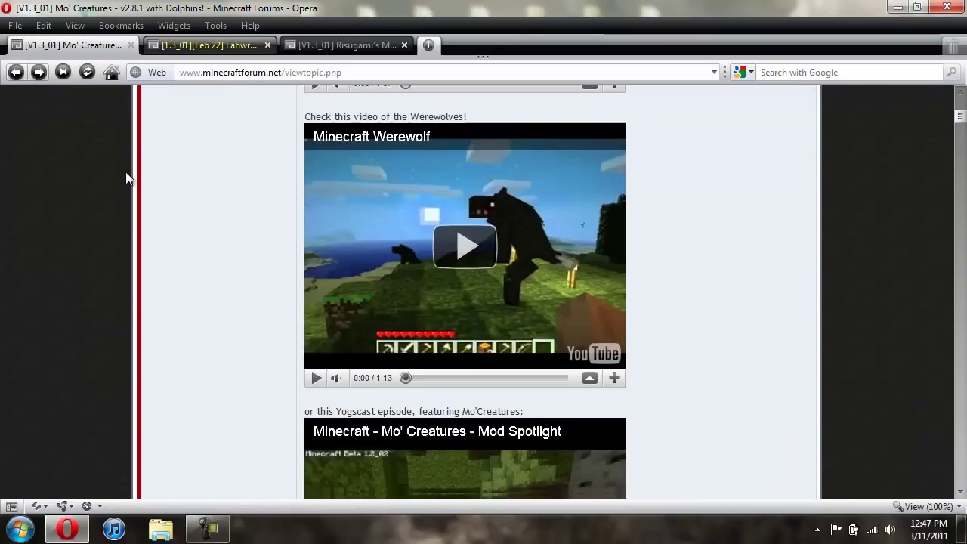
pyautogui.scroll(15, 126, 171)
pyautogui.scroll(-8, 167, 272)
pyautogui.scroll(-14, 173, 279)
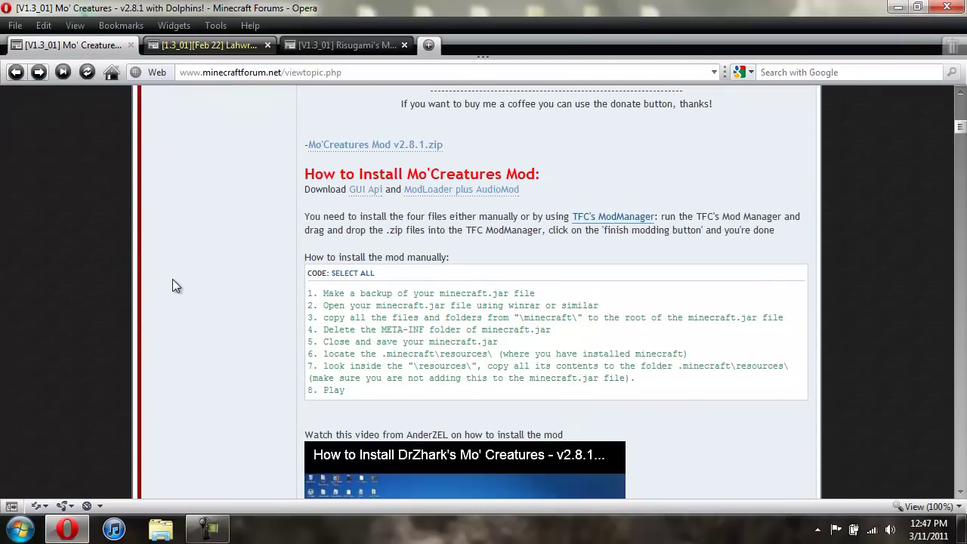
pyautogui.scroll(4, 173, 279)
pyautogui.click(351, 328)
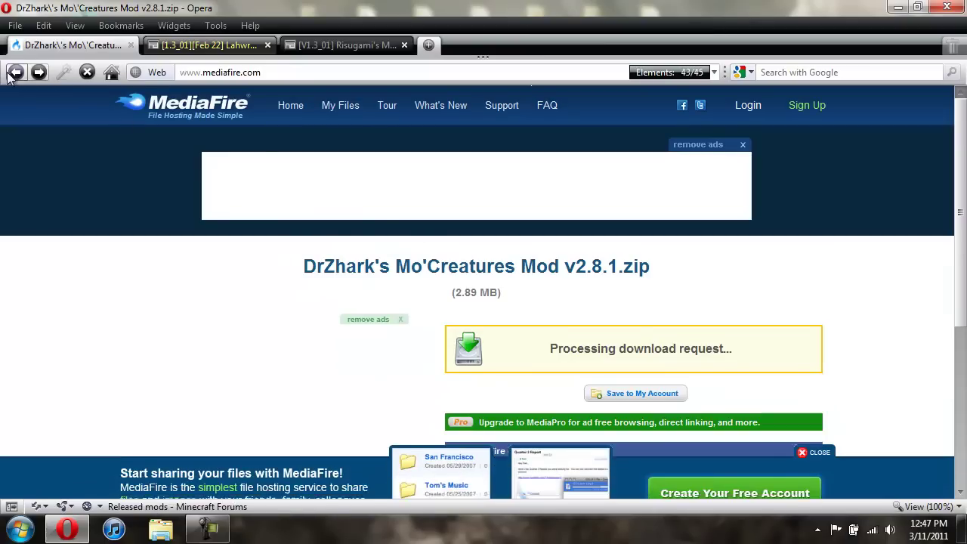
# In the Lahwran's Mods thread, find the main Gui API download, bring up its file prompt and dismiss it without saving
pyautogui.click(176, 43)
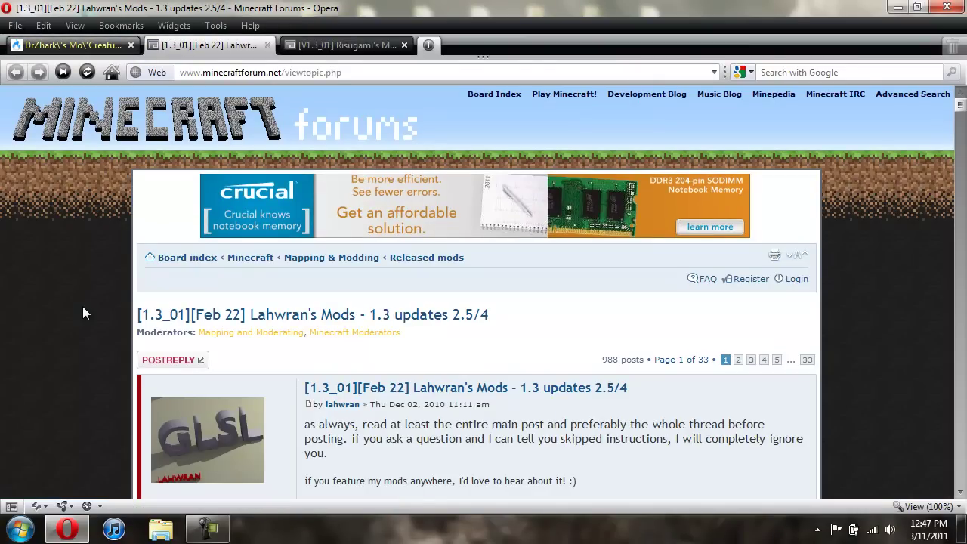
pyautogui.scroll(-10, 82, 306)
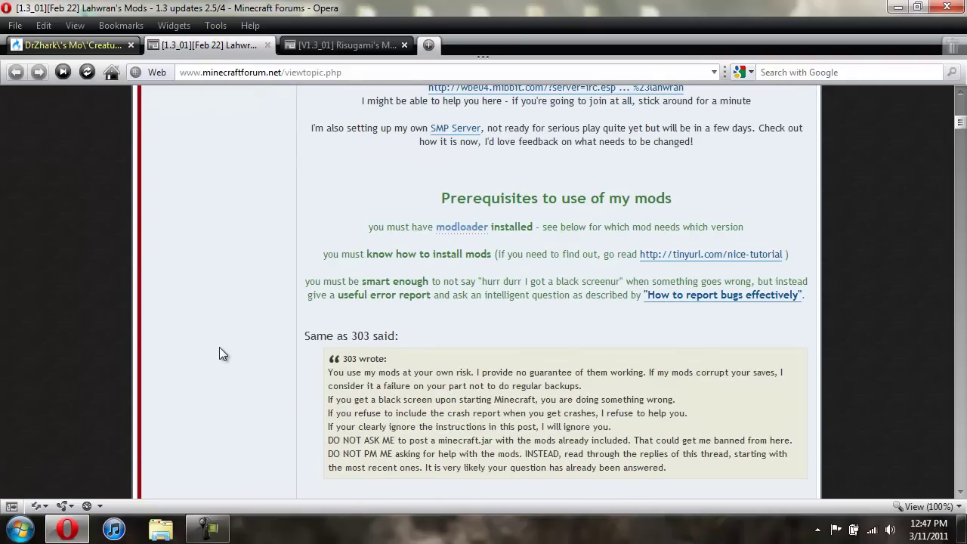
pyautogui.scroll(-5, 218, 353)
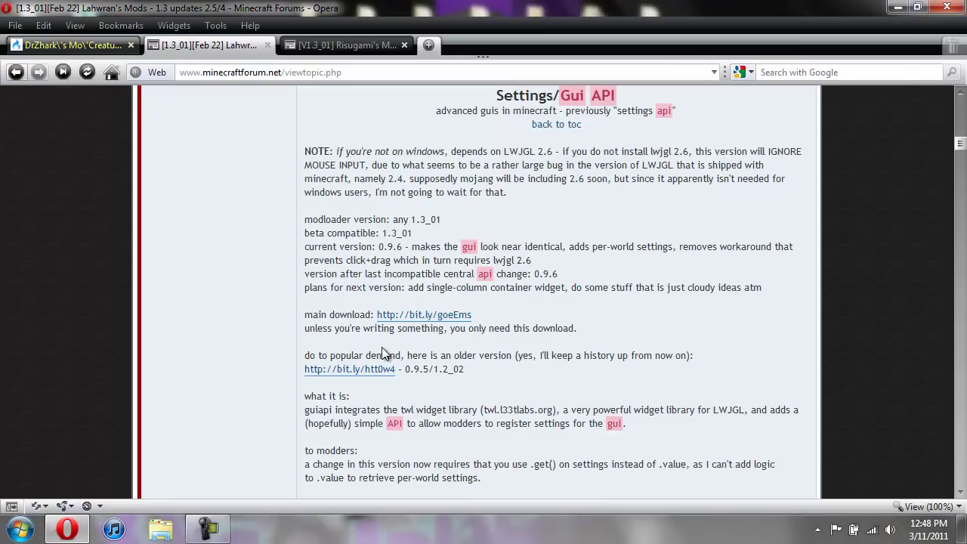
pyautogui.click(418, 317)
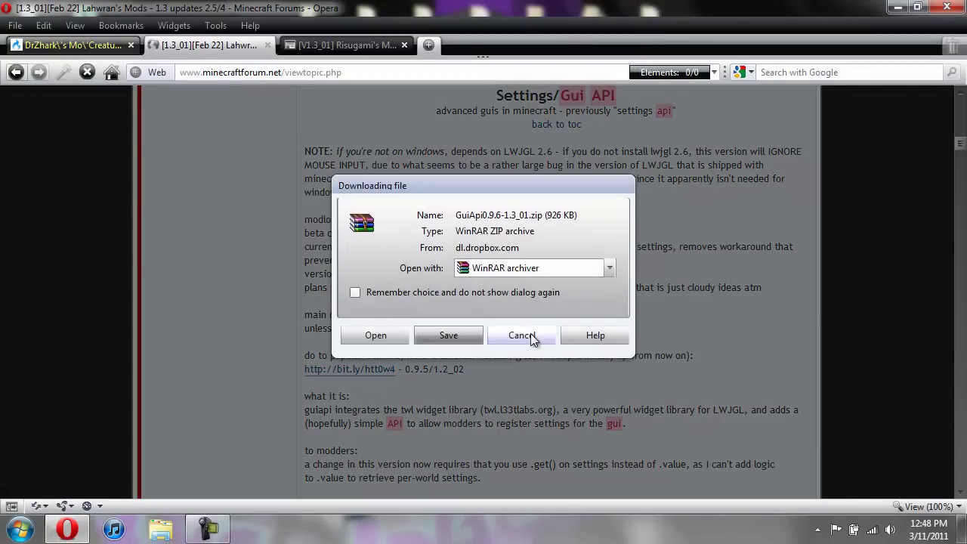
pyautogui.click(514, 334)
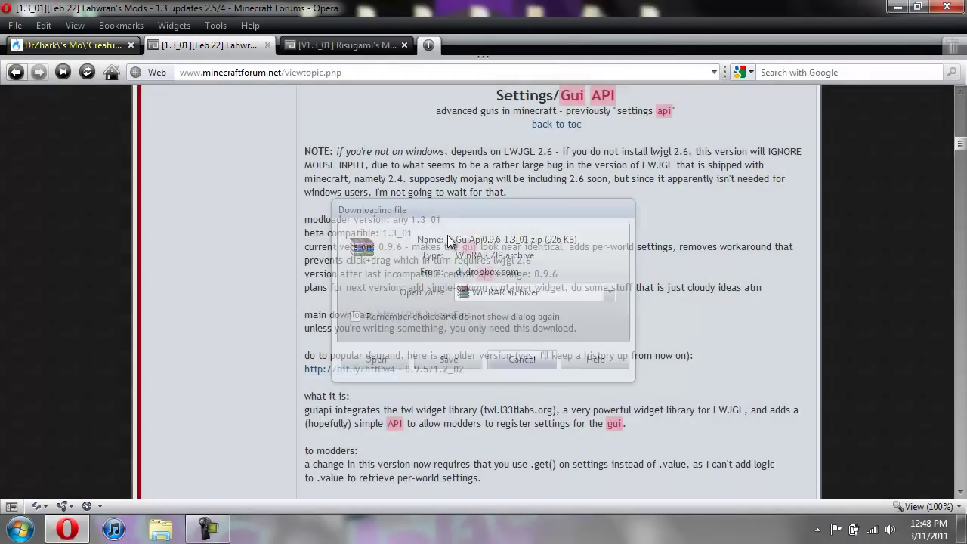
# In the Risugami's Mods thread, find the ModLoader v5 download, bring up its file prompt and dismiss it without saving
pyautogui.click(344, 44)
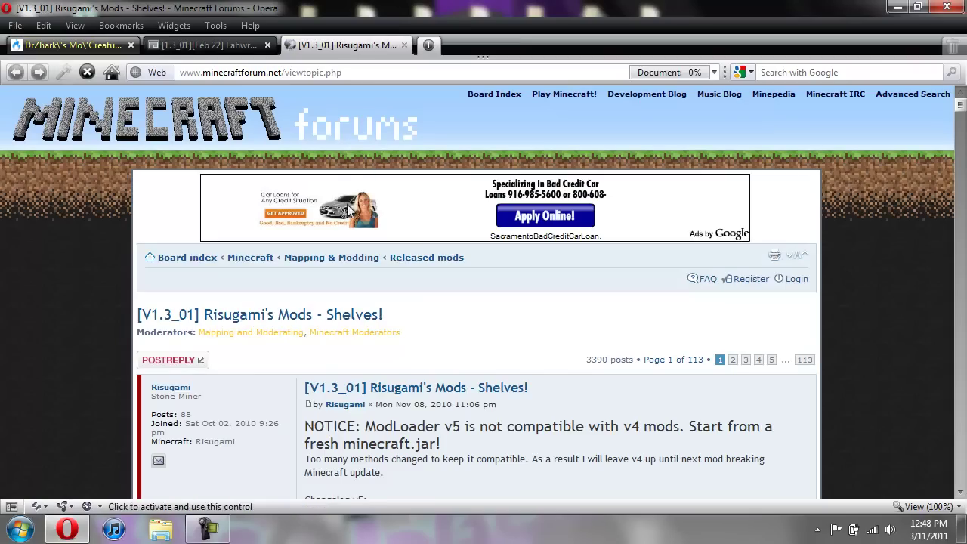
pyautogui.scroll(-5, 448, 259)
pyautogui.scroll(3, 456, 260)
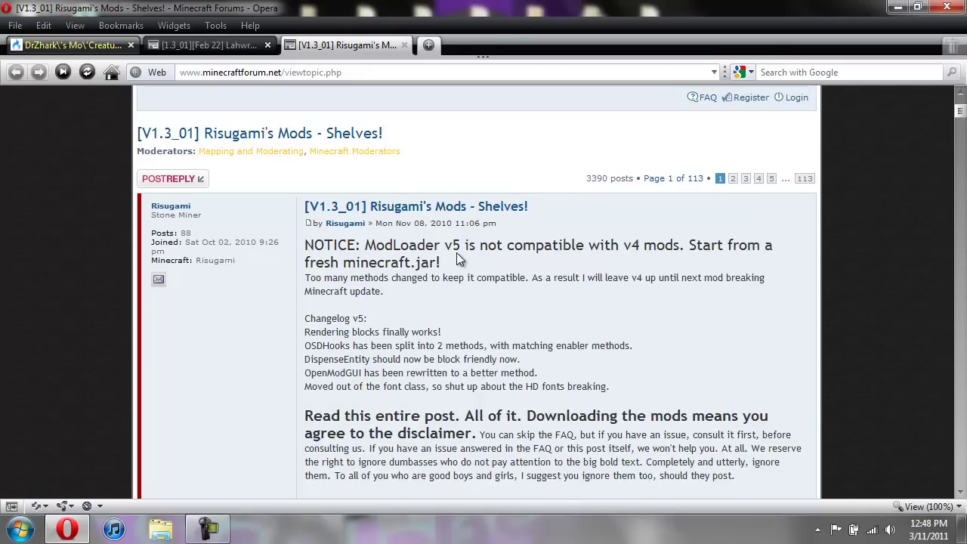
pyautogui.scroll(-6, 421, 286)
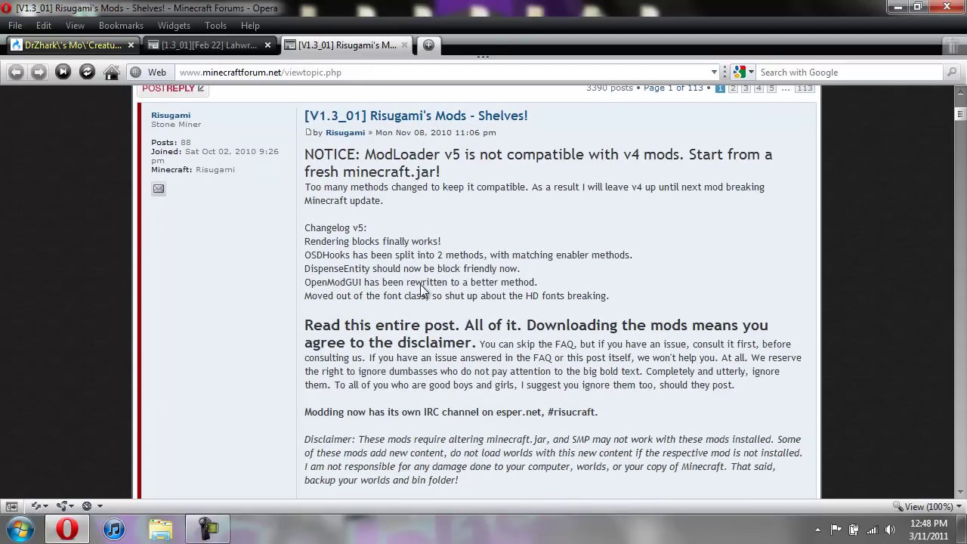
pyautogui.scroll(-3, 420, 290)
pyautogui.scroll(-10, 267, 335)
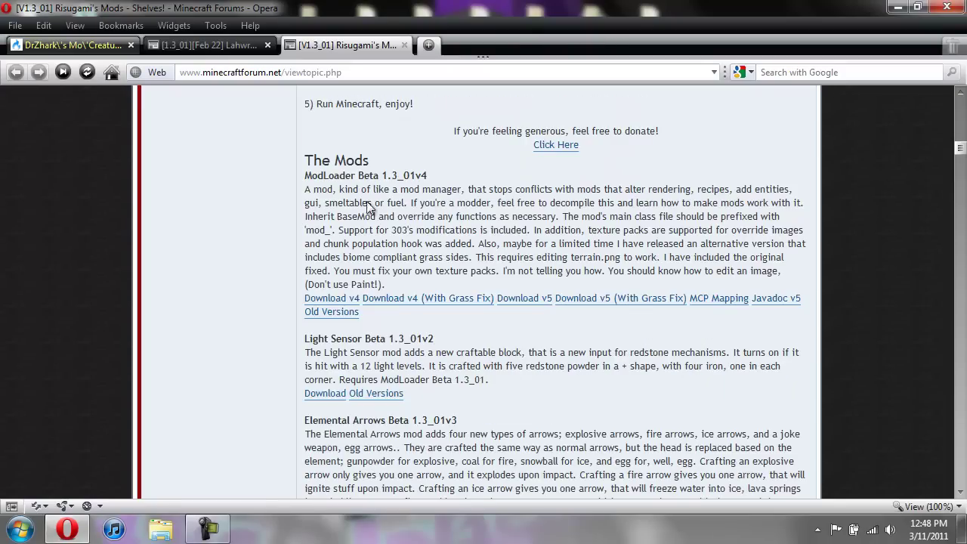
pyautogui.click(533, 302)
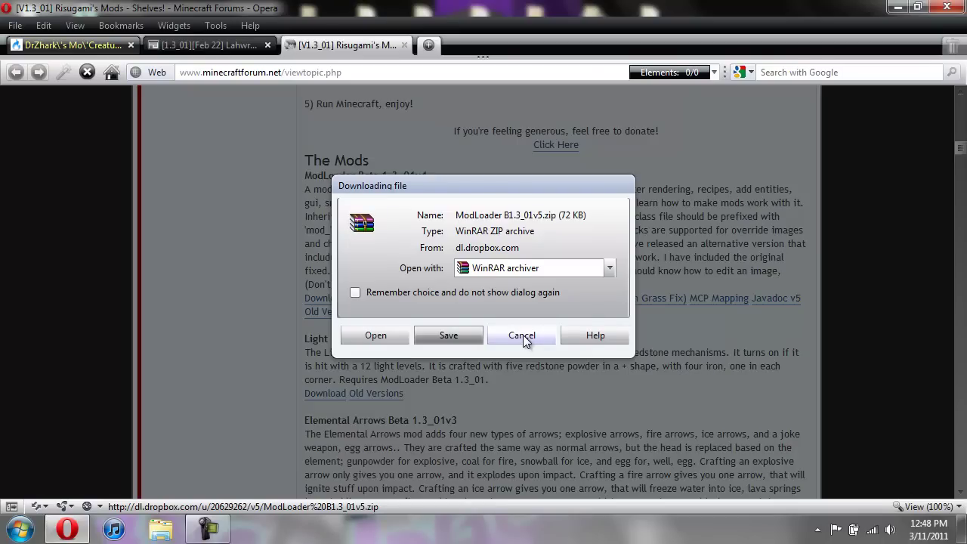
pyautogui.click(522, 335)
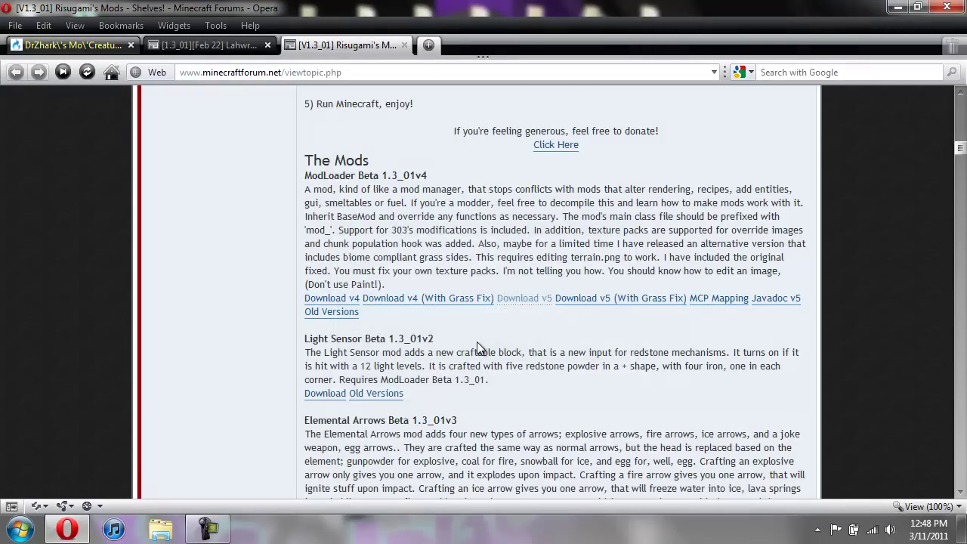
# In the Risugami's Mods thread, find the AudioMod Beta 1.3_01 download, bring up its file prompt and dismiss it without saving
pyautogui.scroll(-2, 477, 341)
pyautogui.scroll(-8, 477, 341)
pyautogui.scroll(-10, 197, 369)
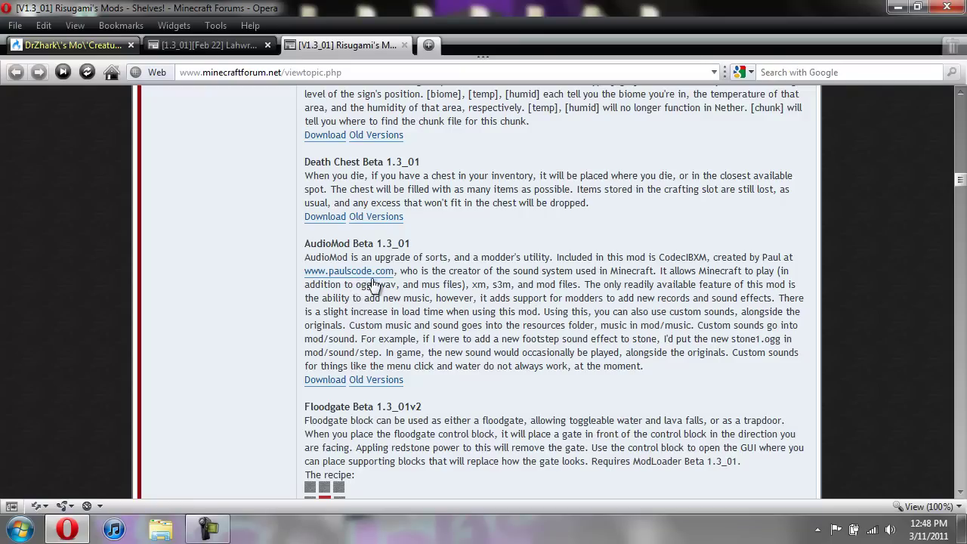
pyautogui.click(318, 383)
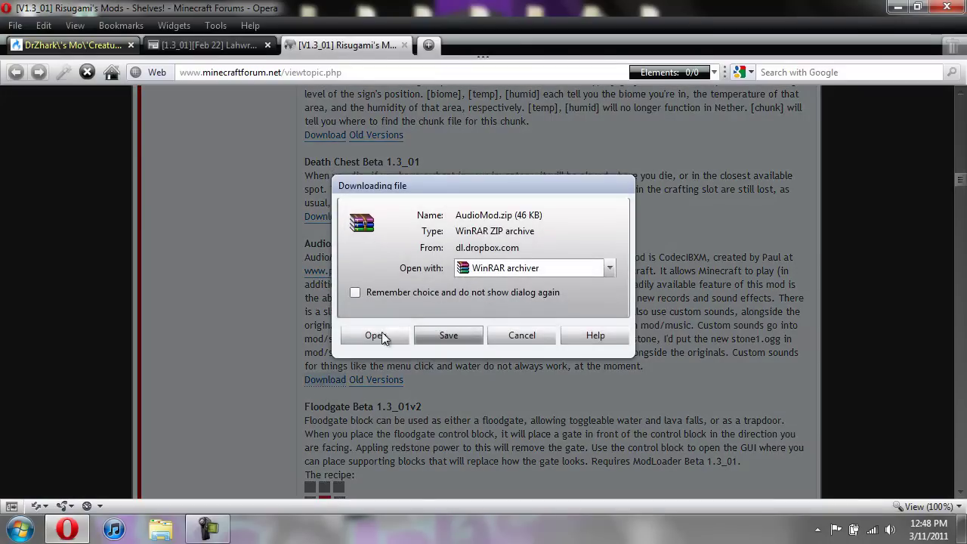
pyautogui.click(515, 337)
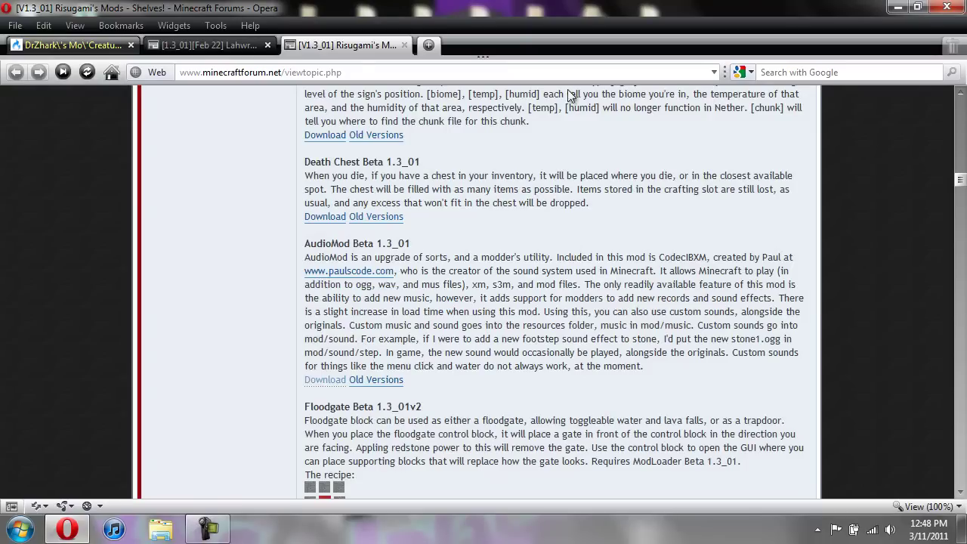
# Close the Opera browser and bring up the Start menu on the desktop
pyautogui.scroll(20, 695, 343)
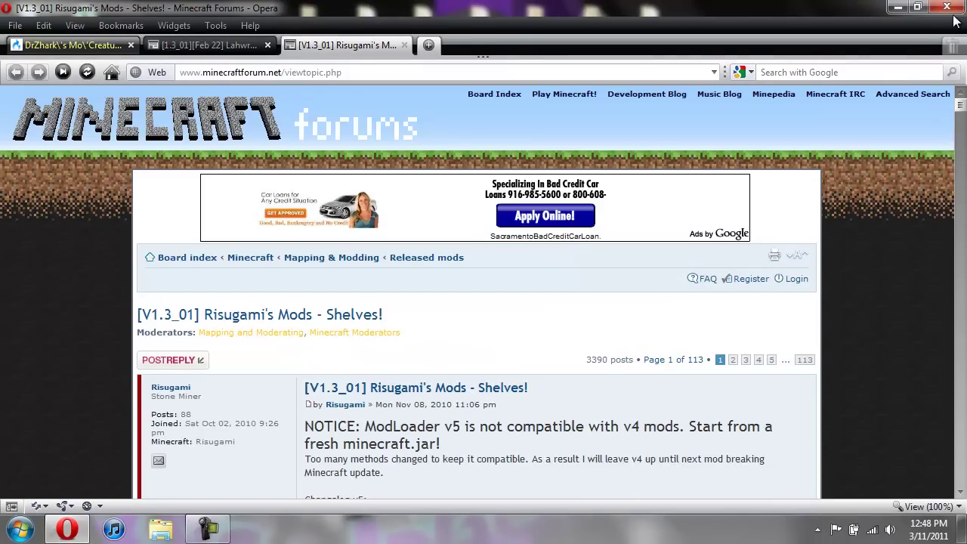
pyautogui.click(946, 7)
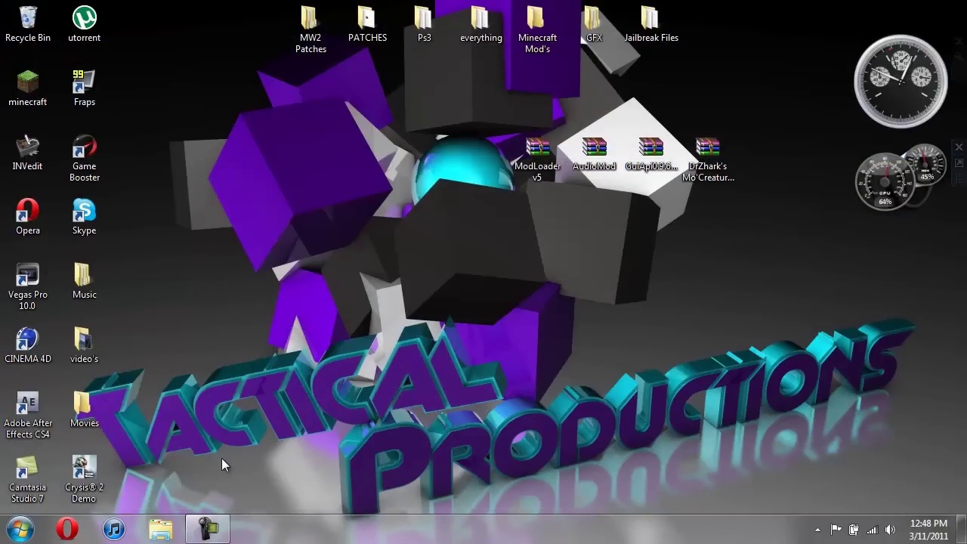
pyautogui.click(17, 532)
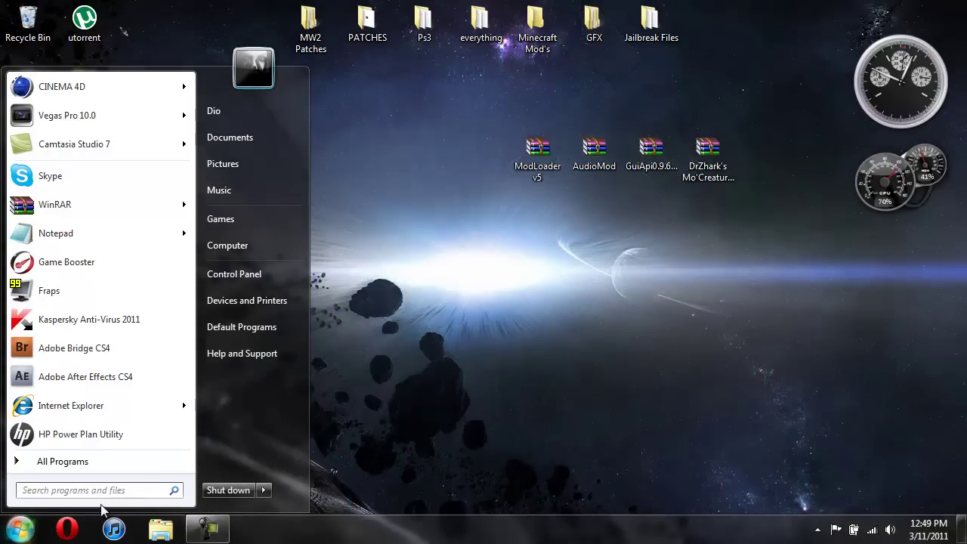
pyautogui.write('%appd')
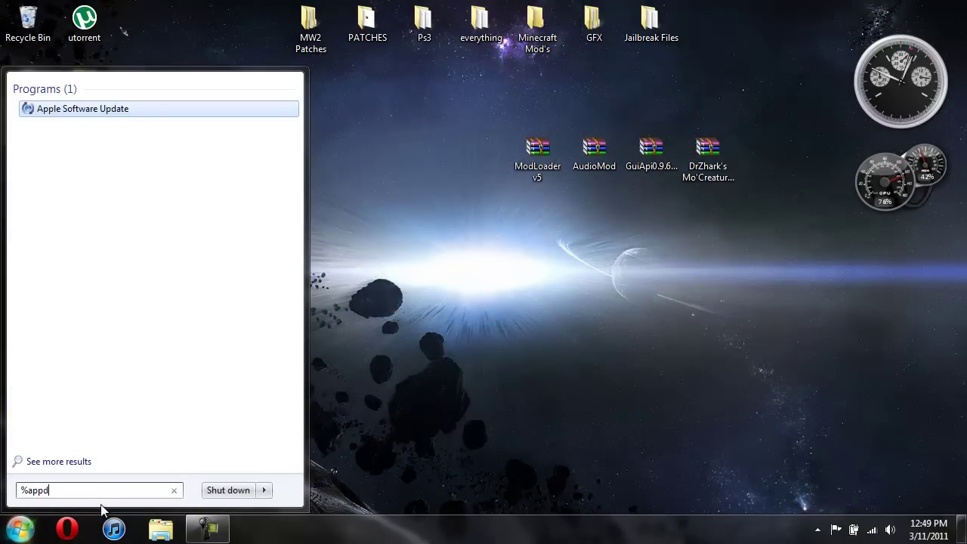
pyautogui.write('ata%')
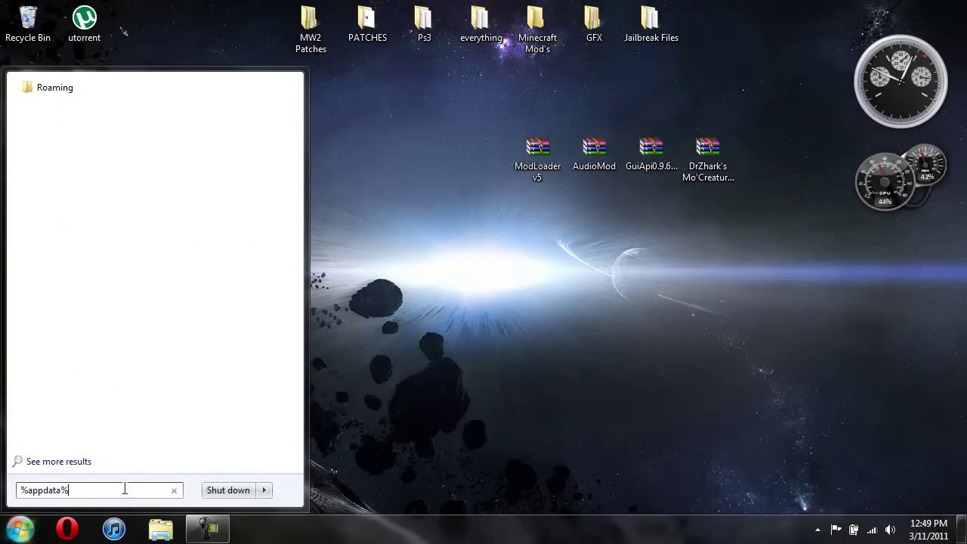
pyautogui.press('BackSpace')
pyautogui.press('BackSpace')
pyautogui.press('BackSpace')
pyautogui.press('BackSpace')
pyautogui.press('BackSpace')
pyautogui.press('BackSpace')
pyautogui.press('BackSpace')
pyautogui.press('BackSpace')
pyautogui.press('BackSpace')
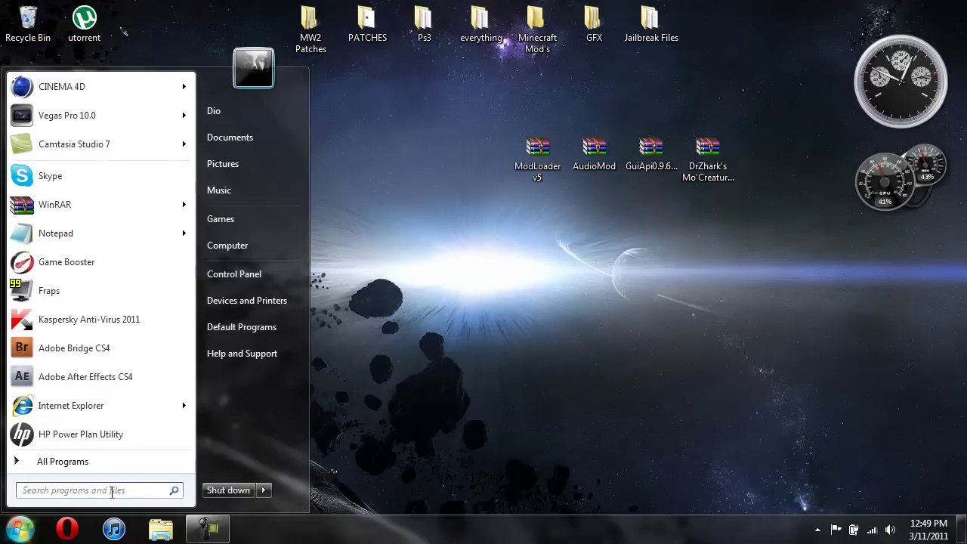
# Find the Run program, use it to open the AppData Roaming folder, and move the folder window higher on the desktop
pyautogui.write('Run')
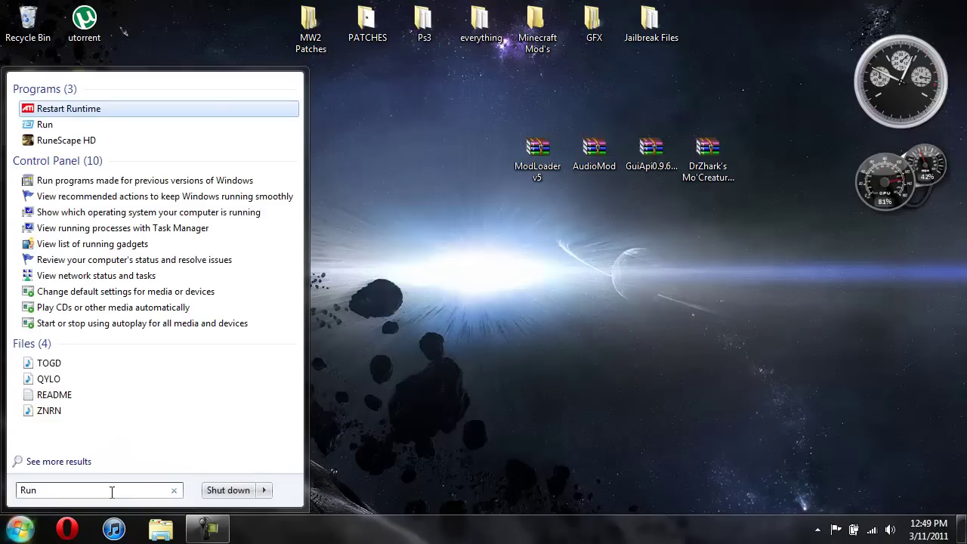
pyautogui.click(45, 125)
pyautogui.click(133, 481)
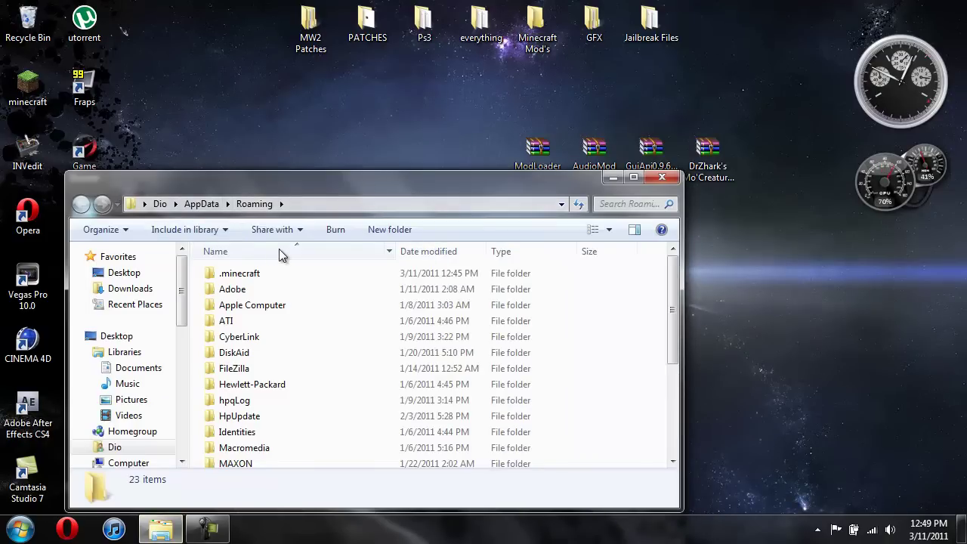
pyautogui.moveTo(327, 189); pyautogui.dragTo(350, 107)
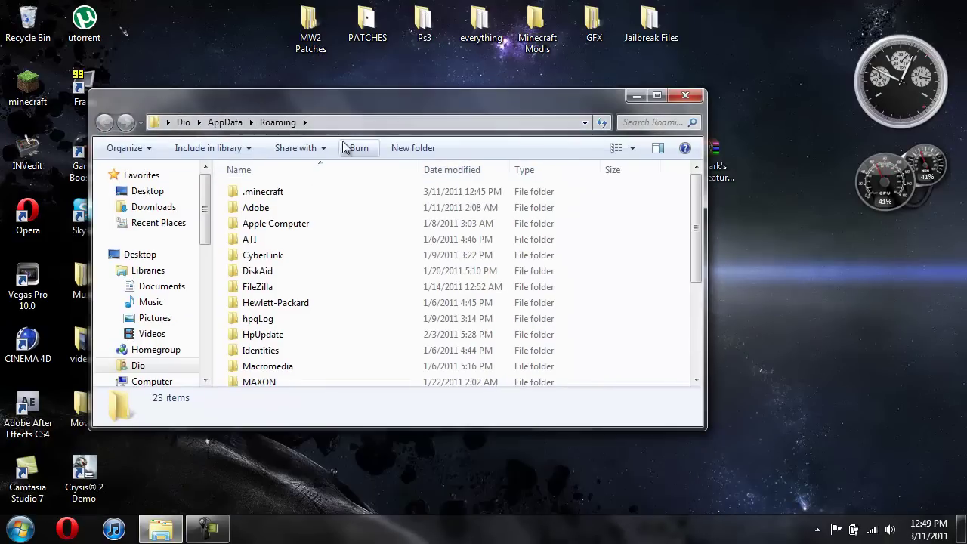
# Bring up the Run dialog again, replace its path with %appdata% and run it to reach the Roaming folder
pyautogui.click(20, 530)
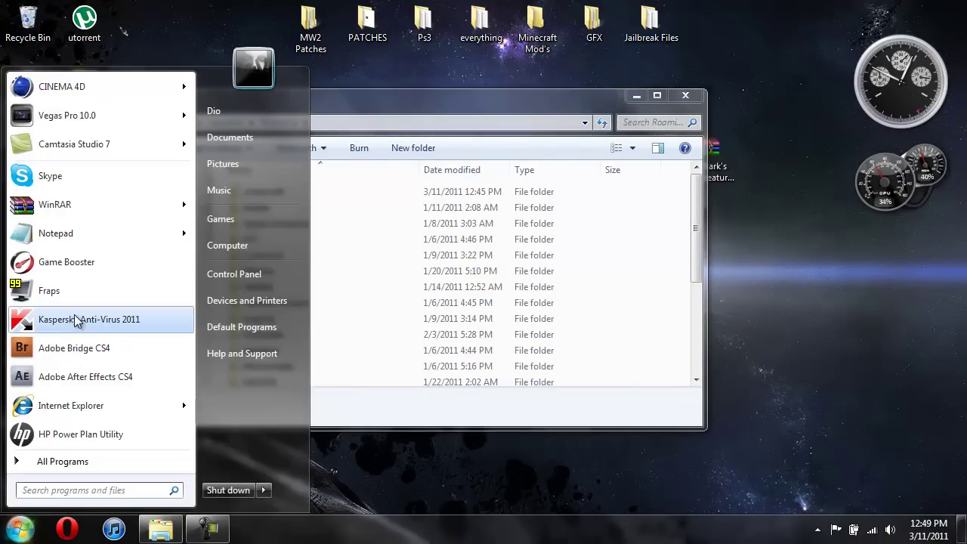
pyautogui.write('run')
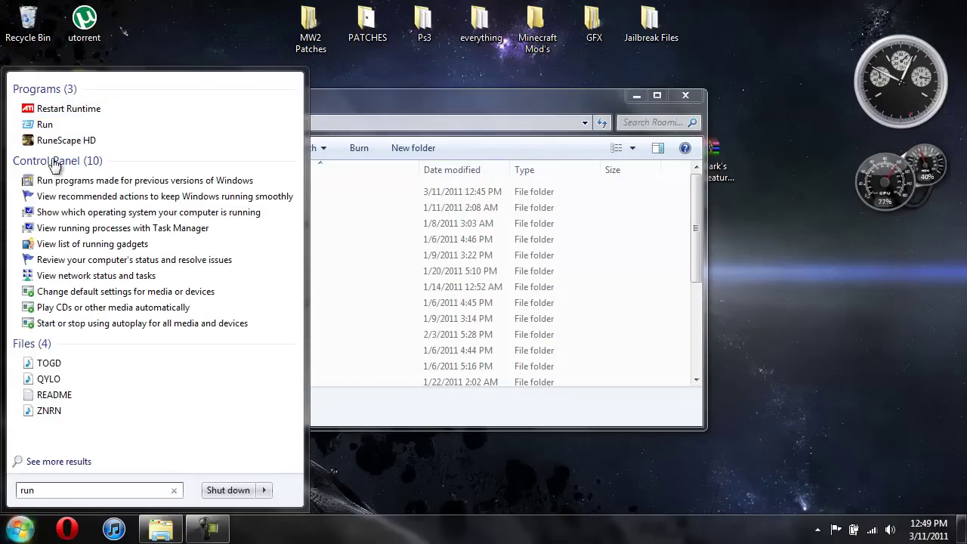
pyautogui.click(45, 125)
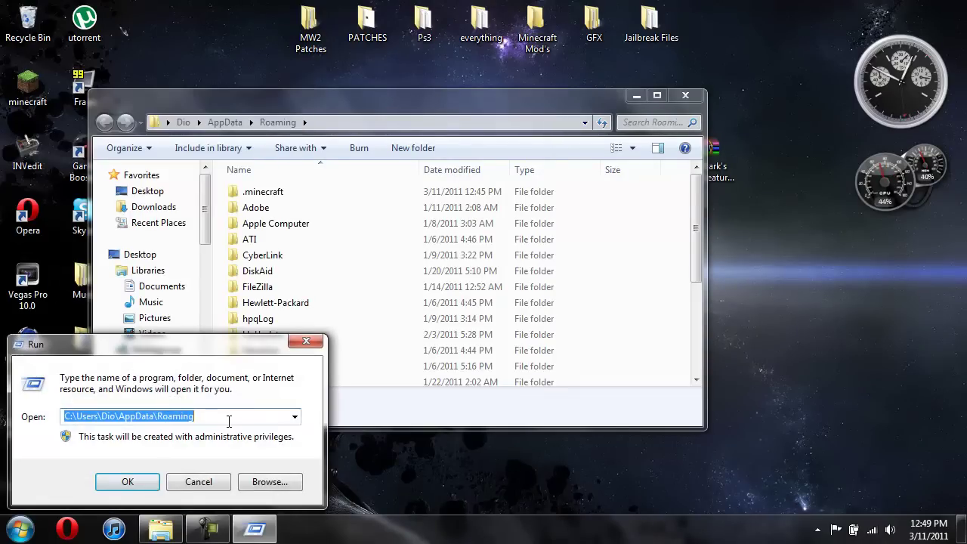
pyautogui.press('BackSpace')
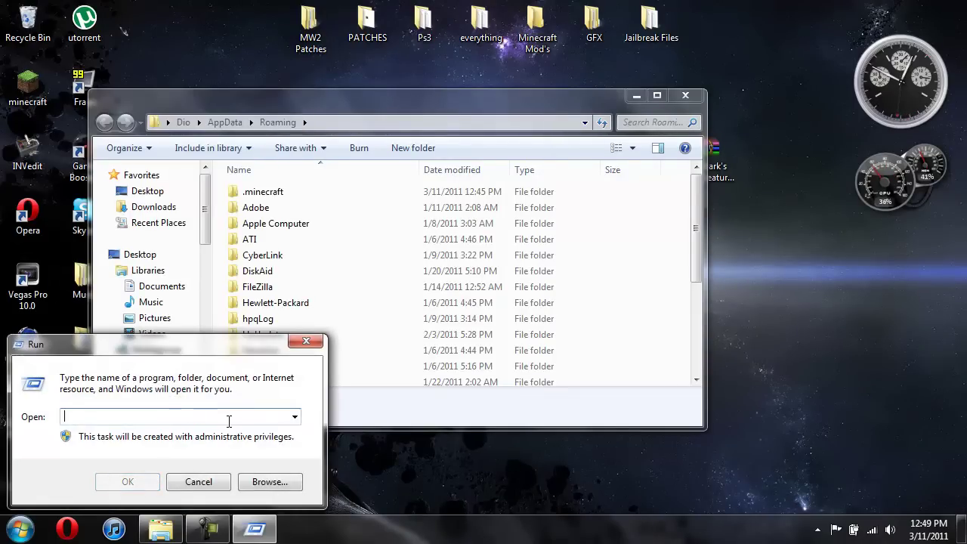
pyautogui.write('%appdata')
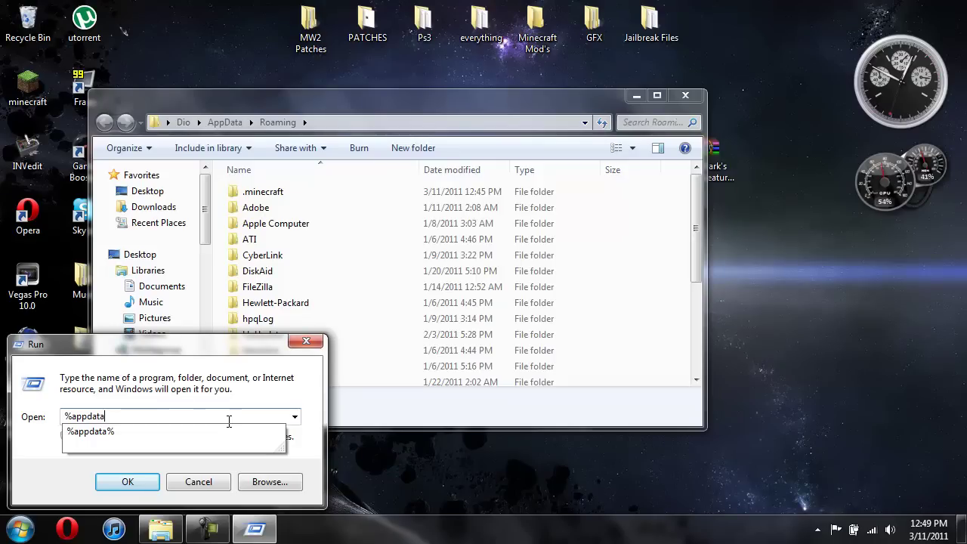
pyautogui.write('%')
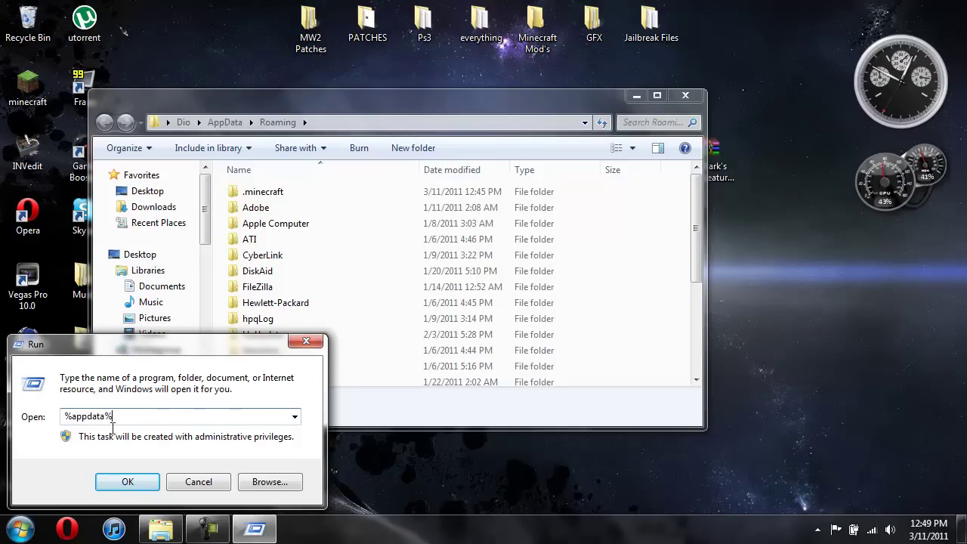
pyautogui.click(128, 479)
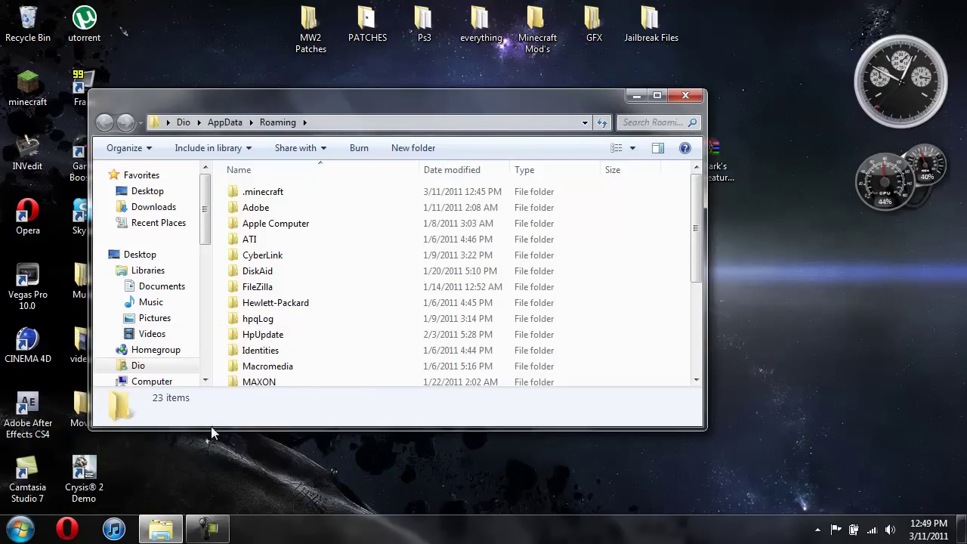
# Open the .minecraft folder and its bin subfolder, positioning the window so the mod archives on the desktop stay uncovered
pyautogui.moveTo(555, 115); pyautogui.dragTo(562, 134)
pyautogui.moveTo(401, 124); pyautogui.dragTo(428, 159)
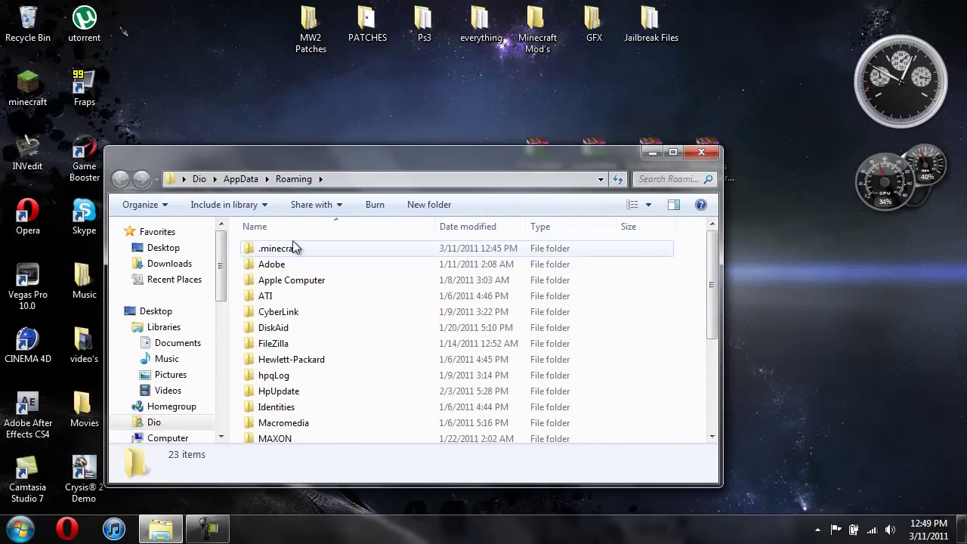
pyautogui.doubleClick(316, 250)
pyautogui.moveTo(423, 153); pyautogui.dragTo(352, 200)
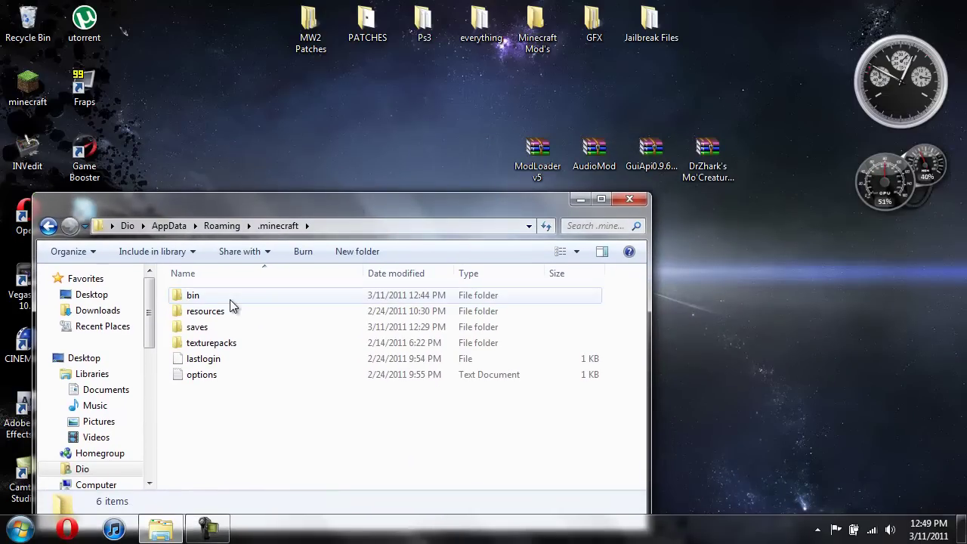
pyautogui.doubleClick(235, 295)
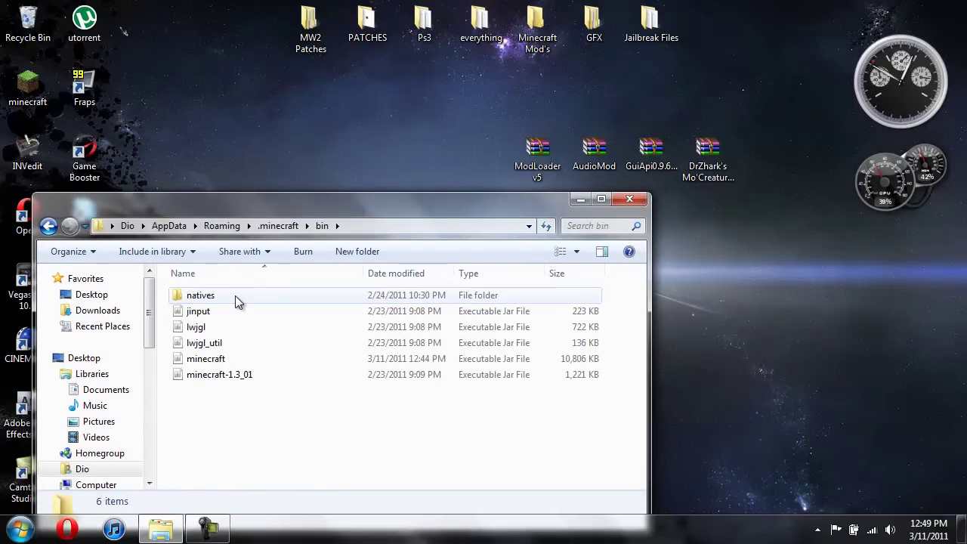
# Open the minecraft jar file from the bin folder with WinRAR archiver
pyautogui.click(235, 361)
pyautogui.rightClick(235, 361)
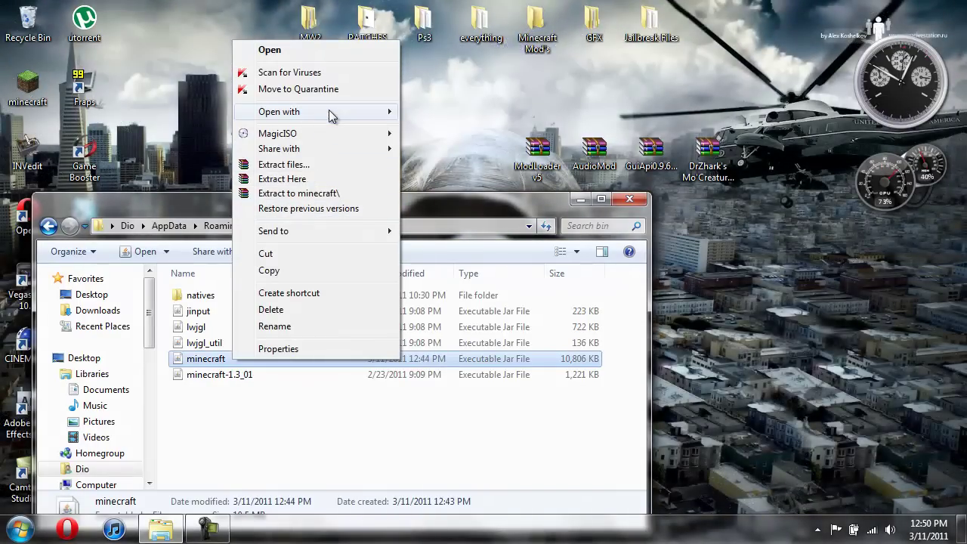
pyautogui.moveTo(328, 113)
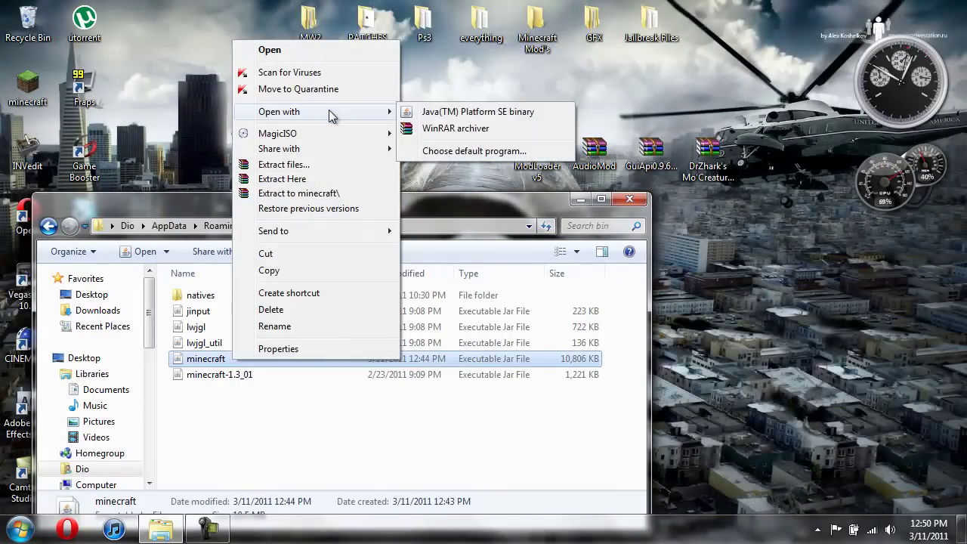
pyautogui.click(462, 128)
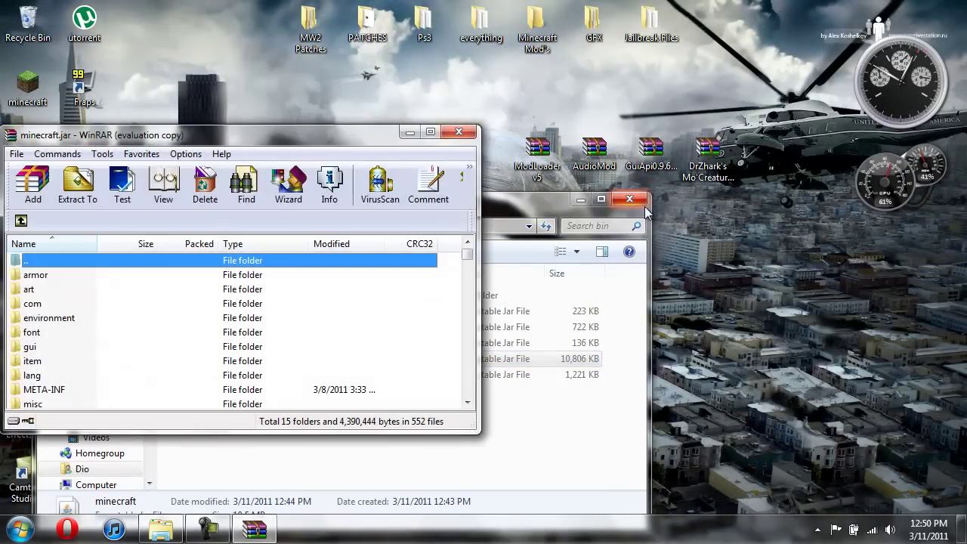
# Minimize the bin folder window and snap the minecraft.jar archive window to the left half of the screen
pyautogui.moveTo(523, 206); pyautogui.dragTo(632, 202)
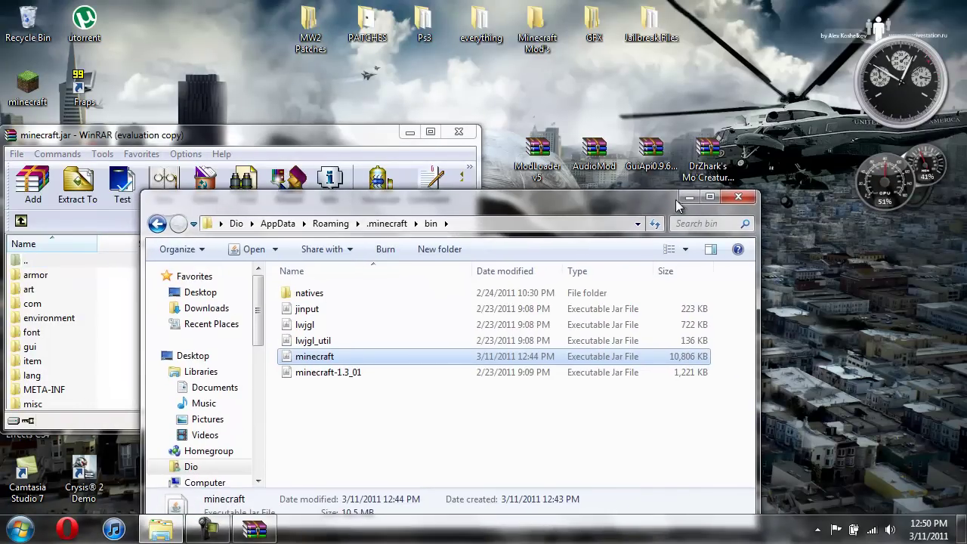
pyautogui.click(688, 201)
pyautogui.moveTo(345, 149); pyautogui.dragTo(0, 155)
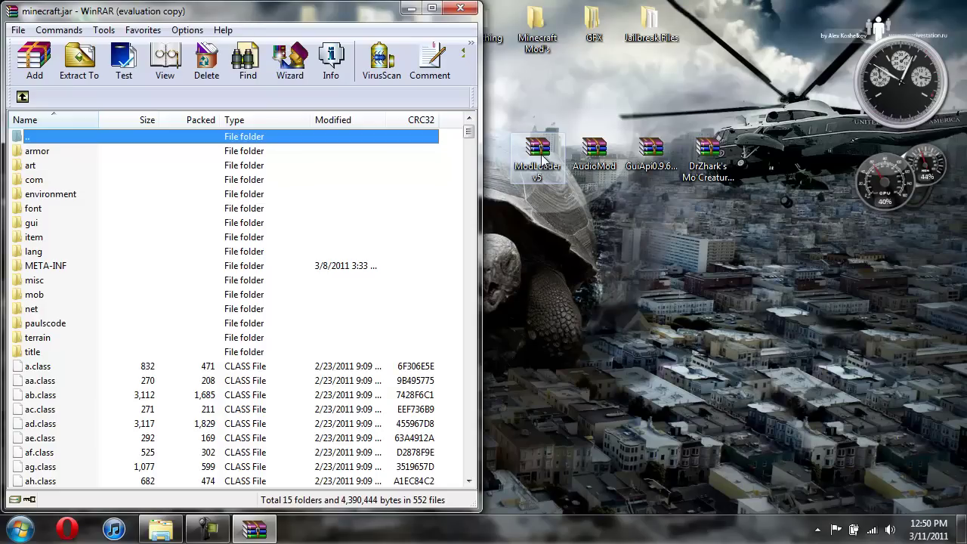
# Open the ModLoader v5 archive beside minecraft.jar, add all its class files to minecraft.jar, and close the ModLoader archive
pyautogui.doubleClick(542, 158)
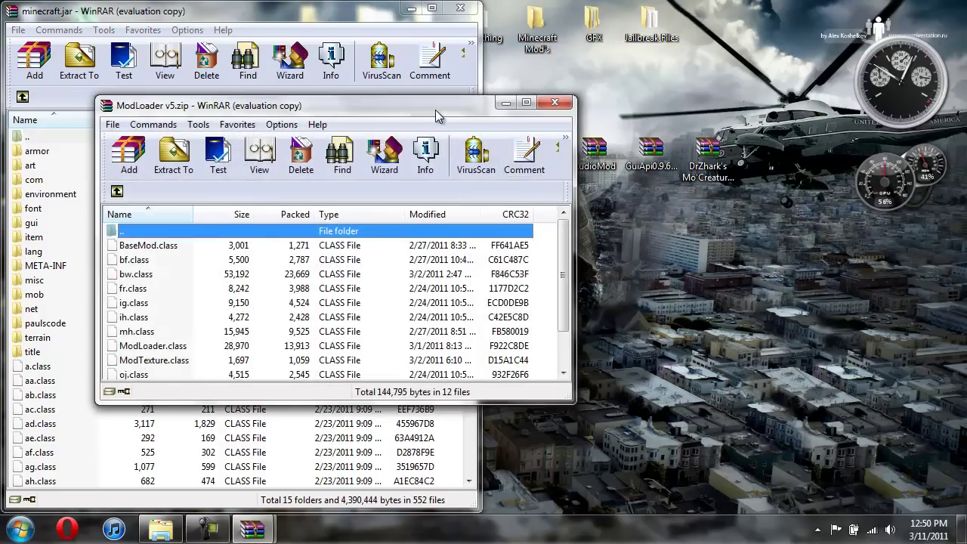
pyautogui.moveTo(542, 159); pyautogui.dragTo(960, 160)
pyautogui.moveTo(550, 352); pyautogui.dragTo(547, 151)
pyautogui.moveTo(552, 251); pyautogui.dragTo(297, 412)
pyautogui.click(224, 393)
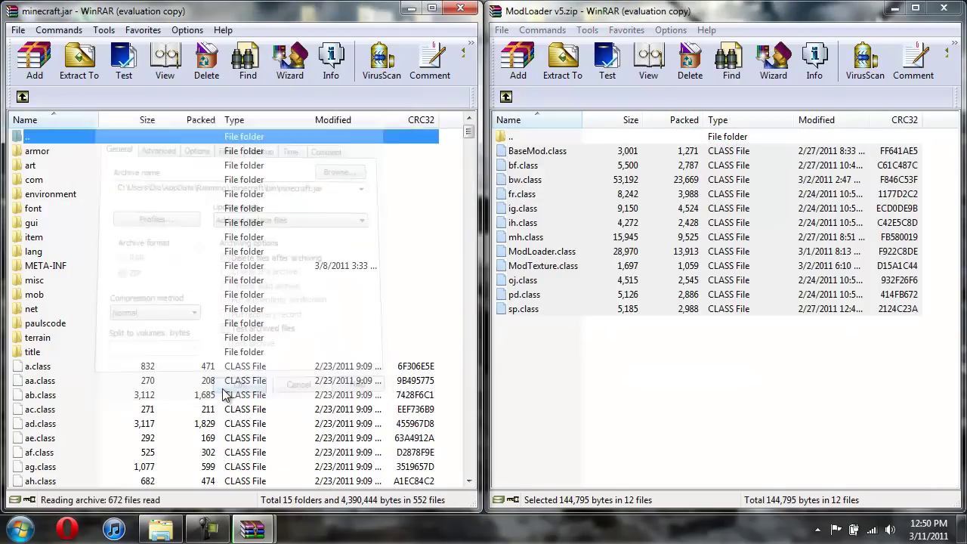
pyautogui.click(934, 9)
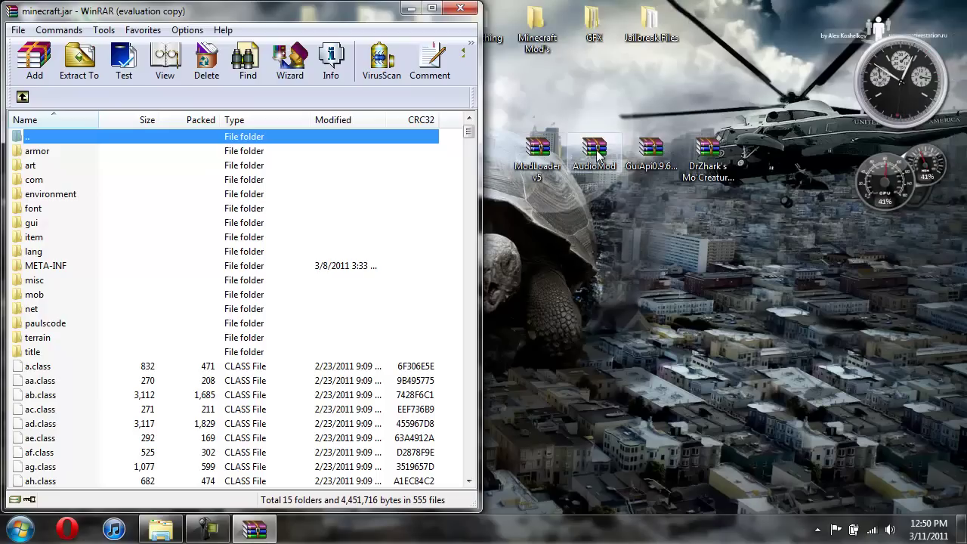
# Open the AudioMod archive beside minecraft.jar and add its ibxm folder to minecraft.jar
pyautogui.doubleClick(596, 154)
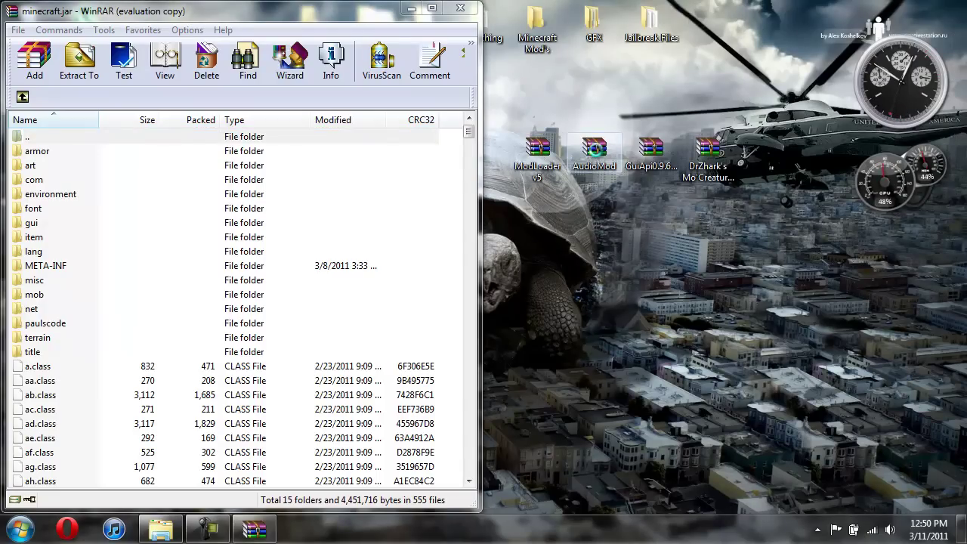
pyautogui.moveTo(435, 130); pyautogui.dragTo(963, 134)
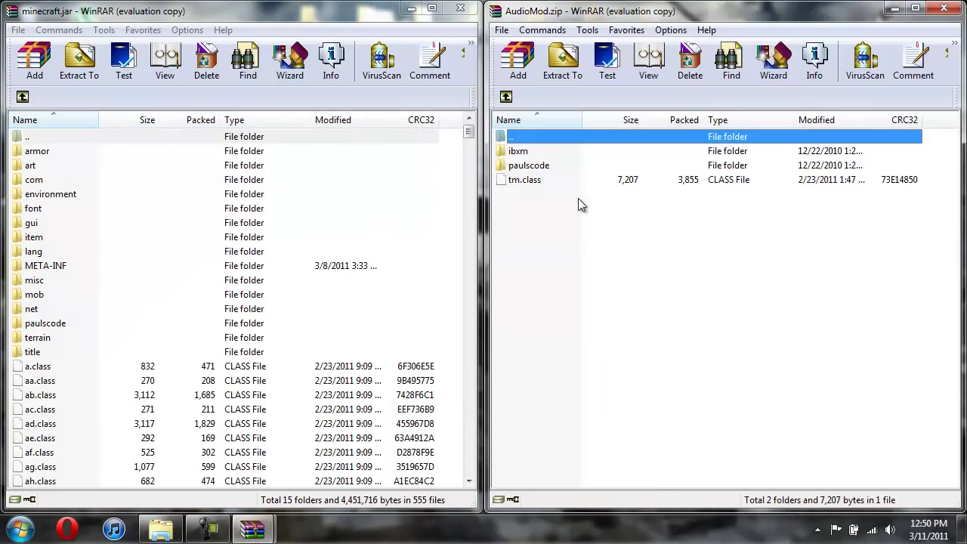
pyautogui.click(534, 151)
pyautogui.moveTo(554, 151); pyautogui.dragTo(402, 194)
pyautogui.click(229, 388)
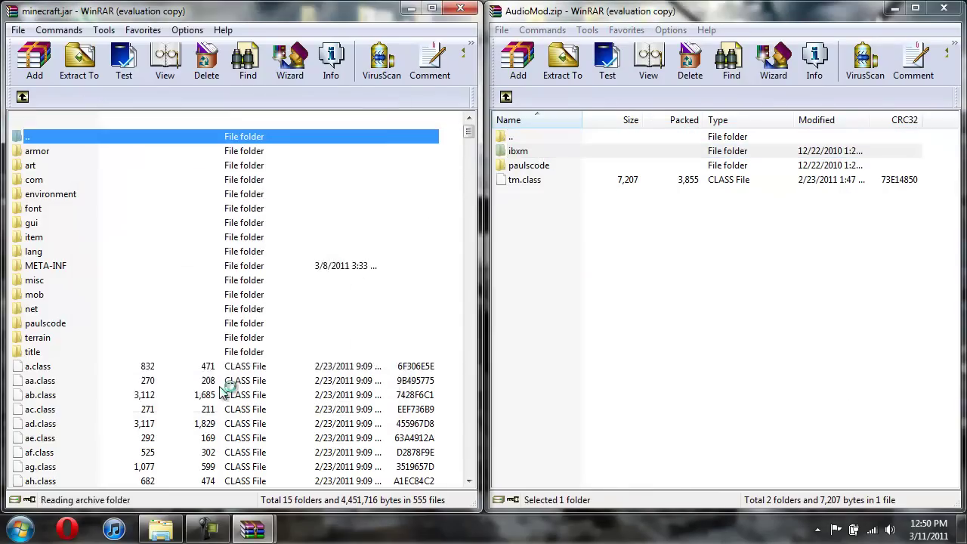
# Open the paulscode/sound/codecs folder in both the AudioMod archive and minecraft.jar
pyautogui.doubleClick(561, 166)
pyautogui.doubleClick(547, 152)
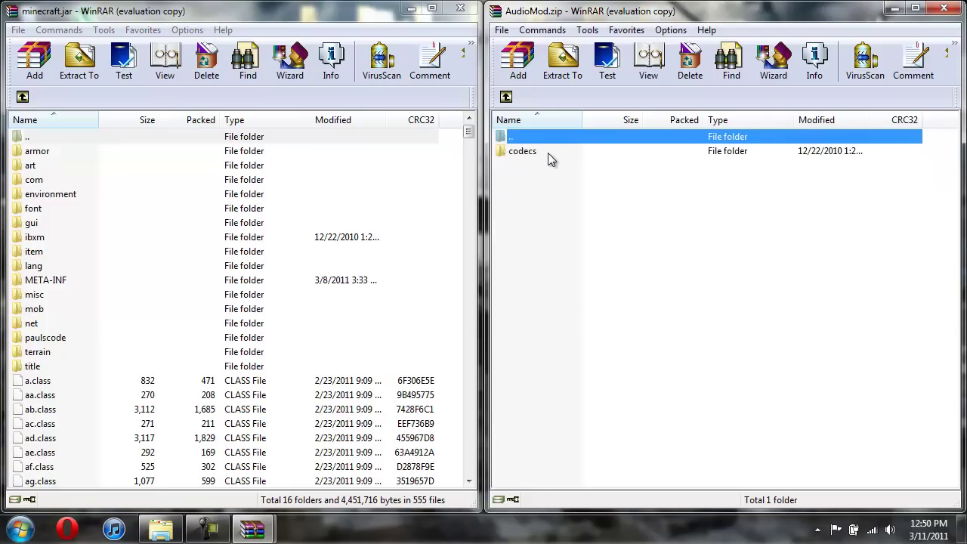
pyautogui.doubleClick(537, 154)
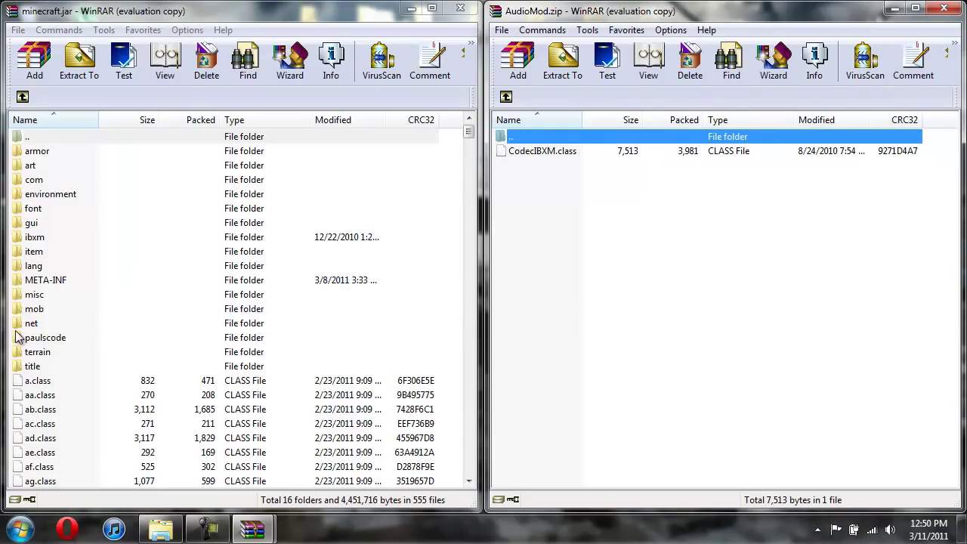
pyautogui.click(44, 337)
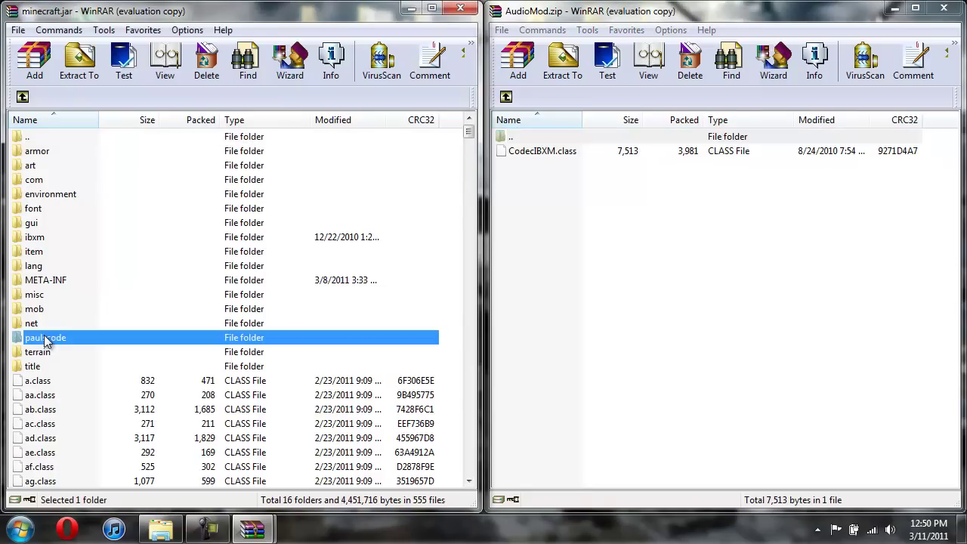
pyautogui.click(43, 337)
pyautogui.doubleClick(102, 337)
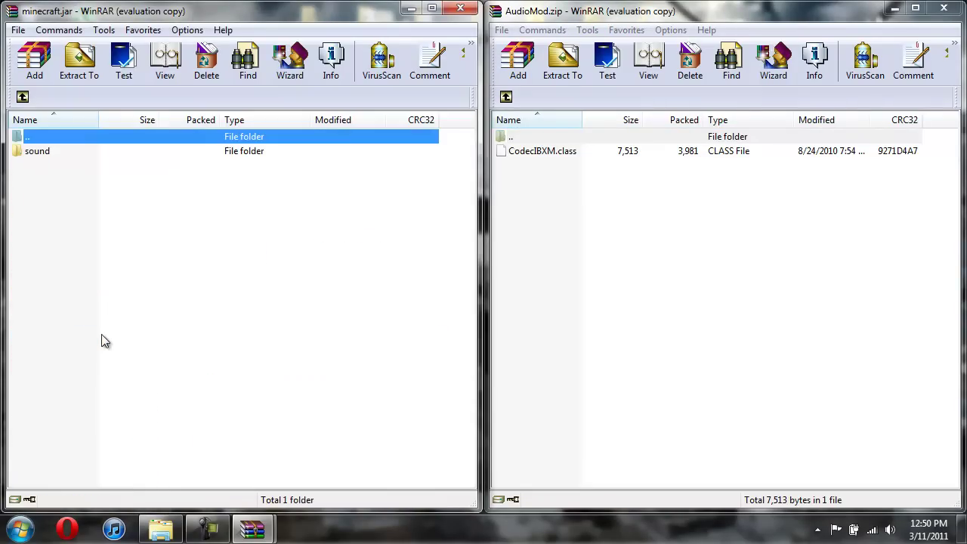
pyautogui.doubleClick(37, 153)
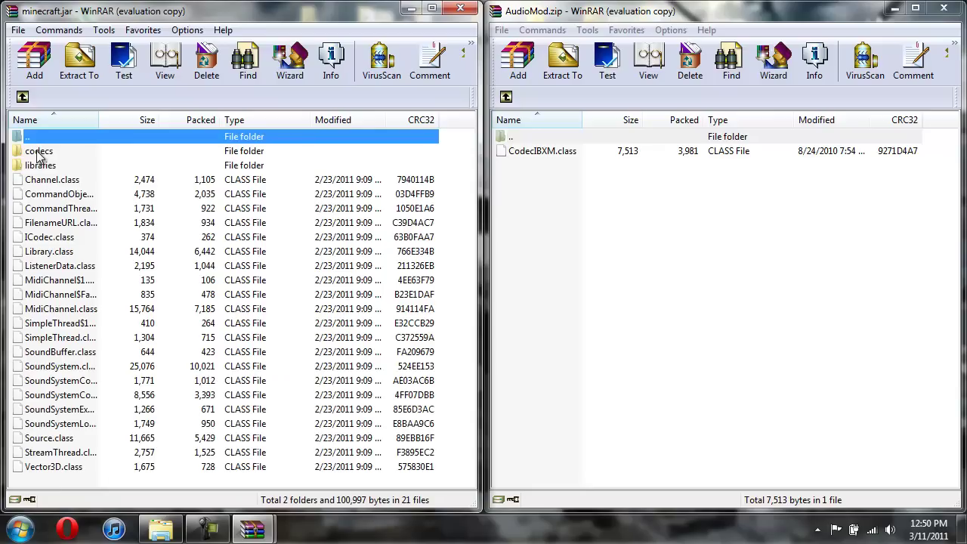
pyautogui.doubleClick(37, 152)
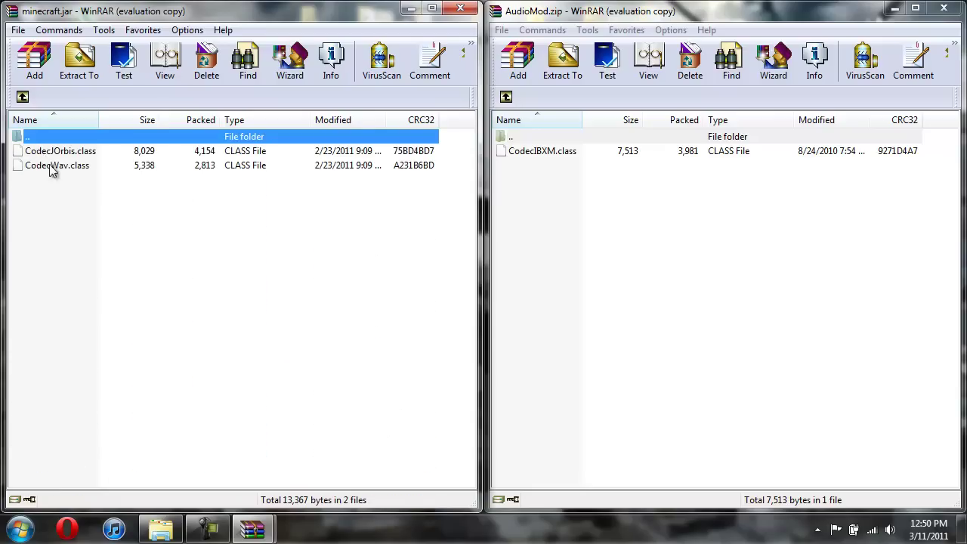
# Add CodecIBXM.class from AudioMod to the paulscode/sound/codecs folder of minecraft.jar
pyautogui.click(556, 152)
pyautogui.moveTo(589, 154); pyautogui.dragTo(287, 235)
pyautogui.click(228, 394)
# Add AudioMod's tm.class to the top level of minecraft.jar and close the AudioMod archive
pyautogui.click(23, 98)
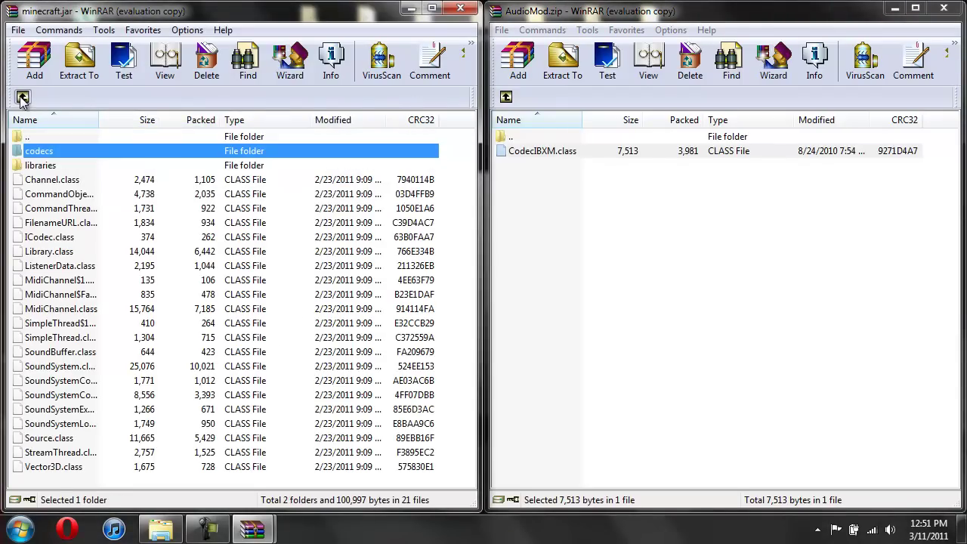
pyautogui.click(23, 98)
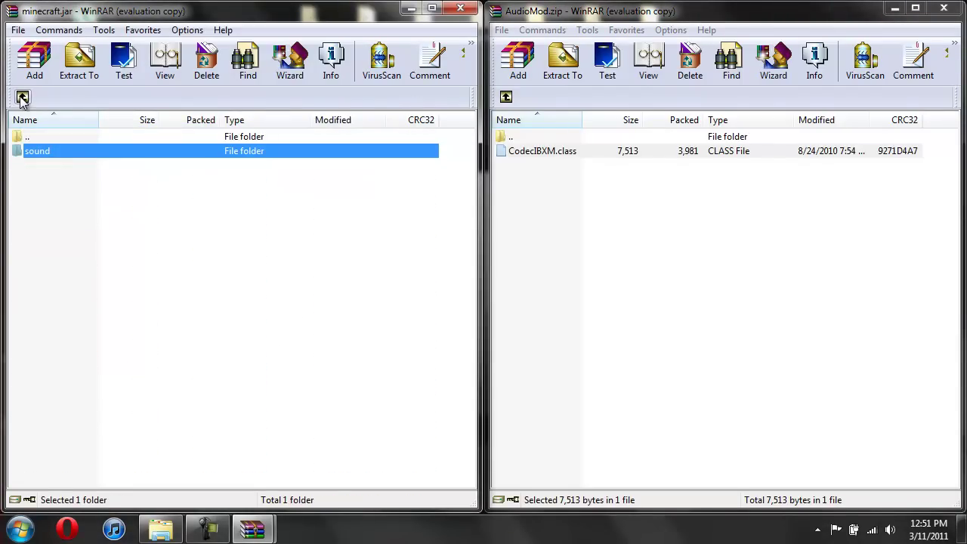
pyautogui.click(23, 98)
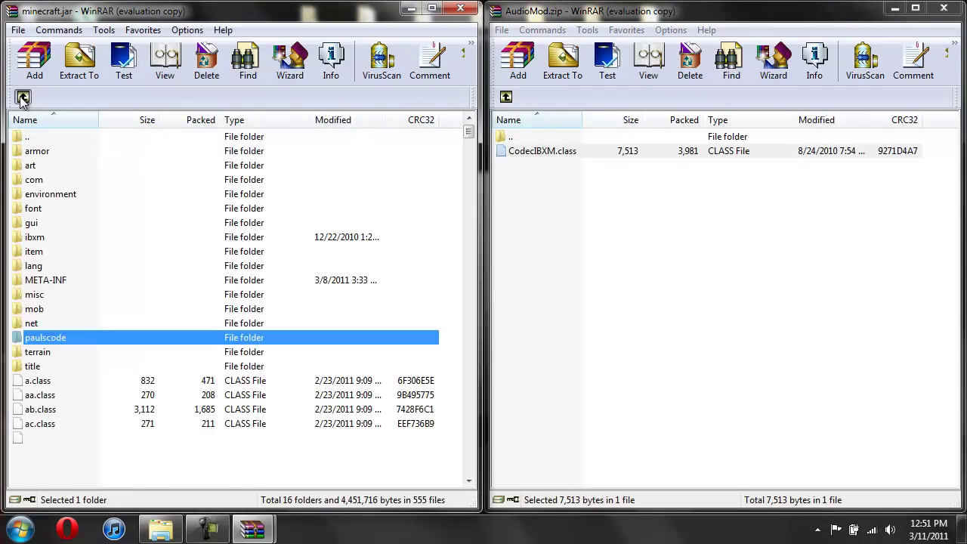
pyautogui.click(506, 99)
pyautogui.click(505, 98)
pyautogui.click(505, 99)
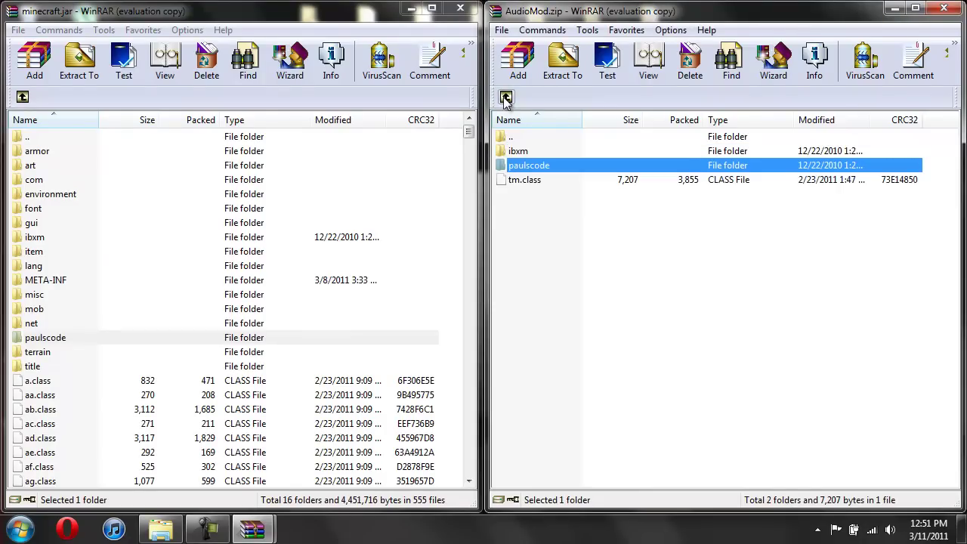
pyautogui.click(528, 180)
pyautogui.moveTo(561, 180); pyautogui.dragTo(294, 426)
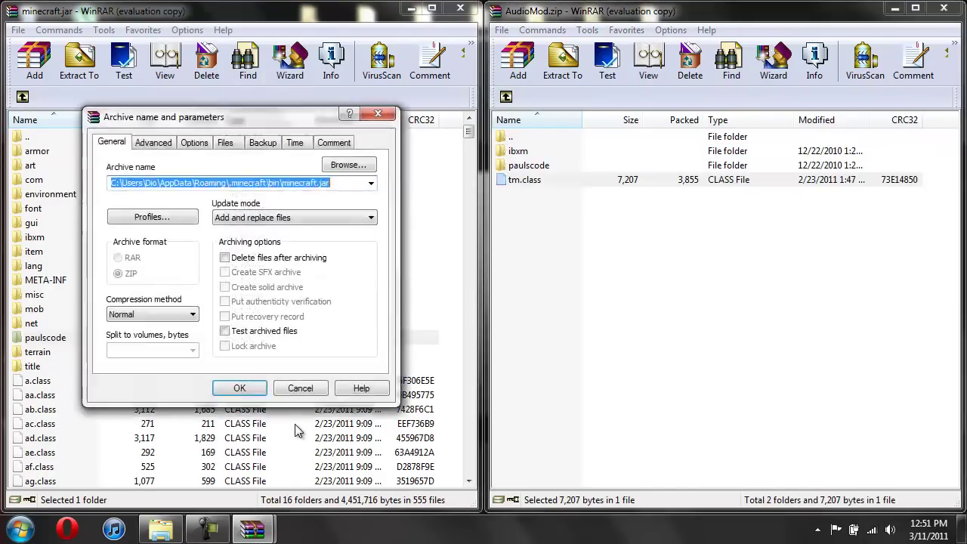
pyautogui.click(252, 389)
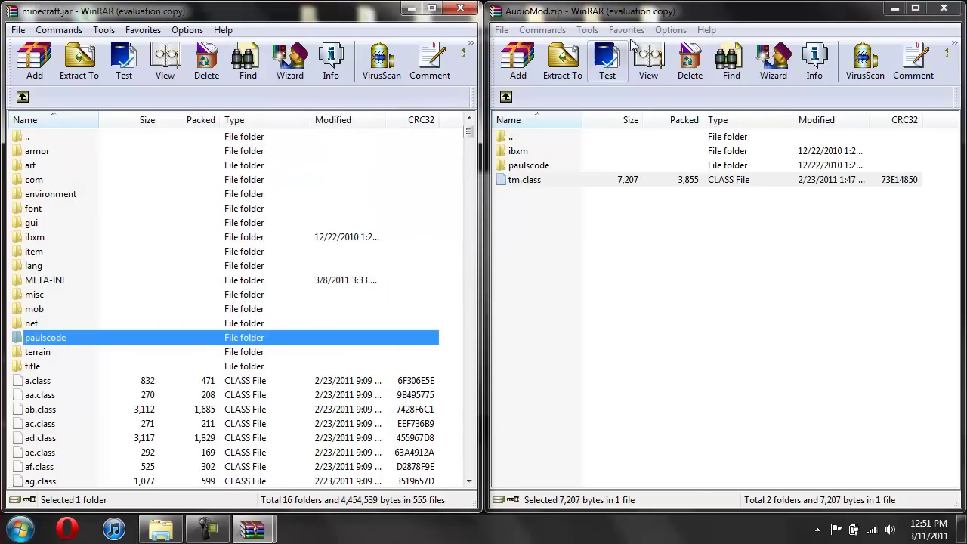
pyautogui.click(946, 10)
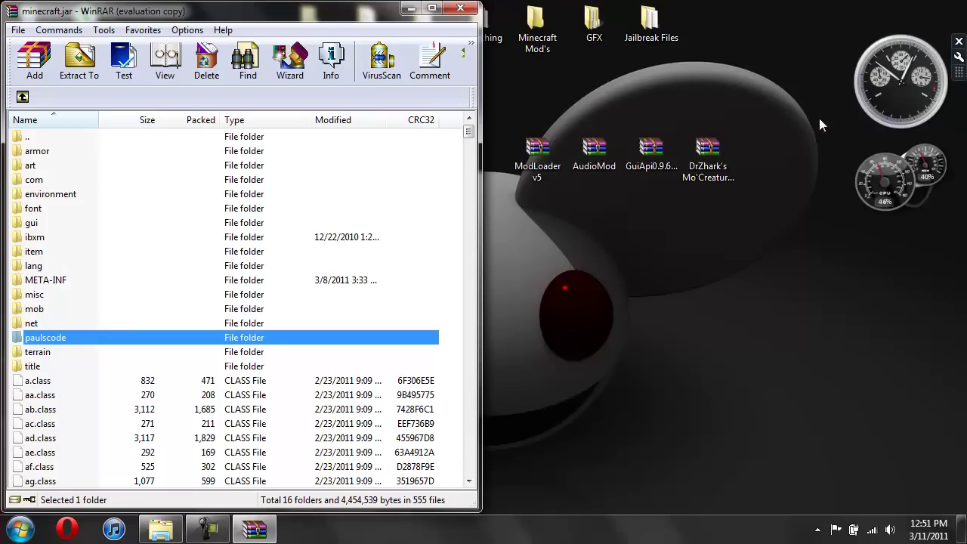
# Open the GuiApi0.9.6-1.3_01 archive and snap its window beside minecraft.jar
pyautogui.doubleClick(659, 152)
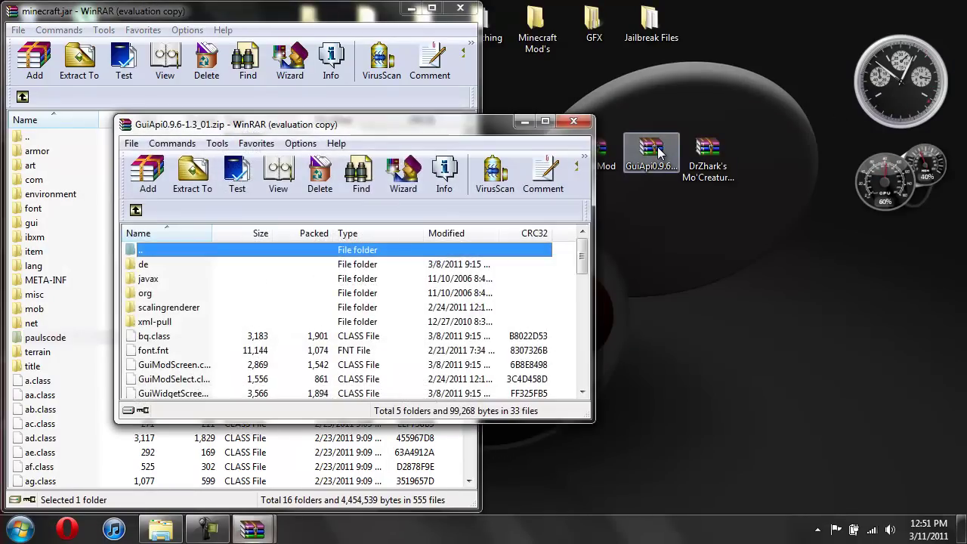
pyautogui.moveTo(461, 126); pyautogui.dragTo(953, 296)
pyautogui.press('Home')
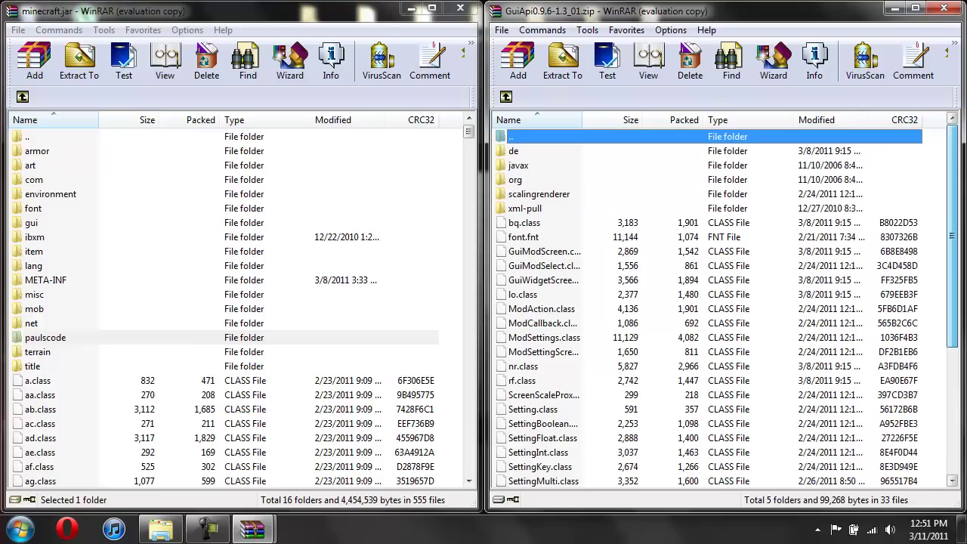
# Add all GuiApi folders and files to minecraft.jar and close the GuiApi archive
pyautogui.click(524, 154)
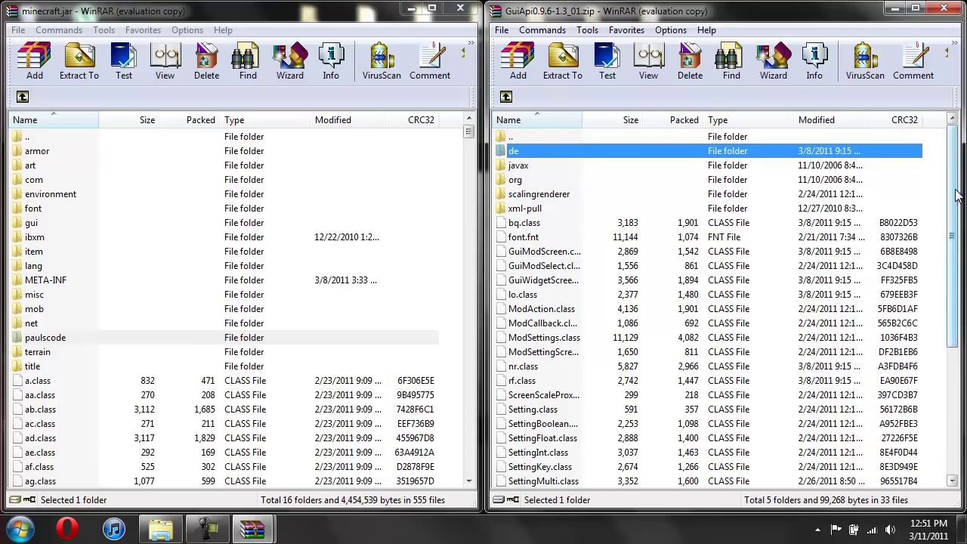
pyautogui.moveTo(952, 159); pyautogui.dragTo(953, 289)
pyautogui.keyDown('shift'); pyautogui.click(656, 481); pyautogui.keyUp('shift')
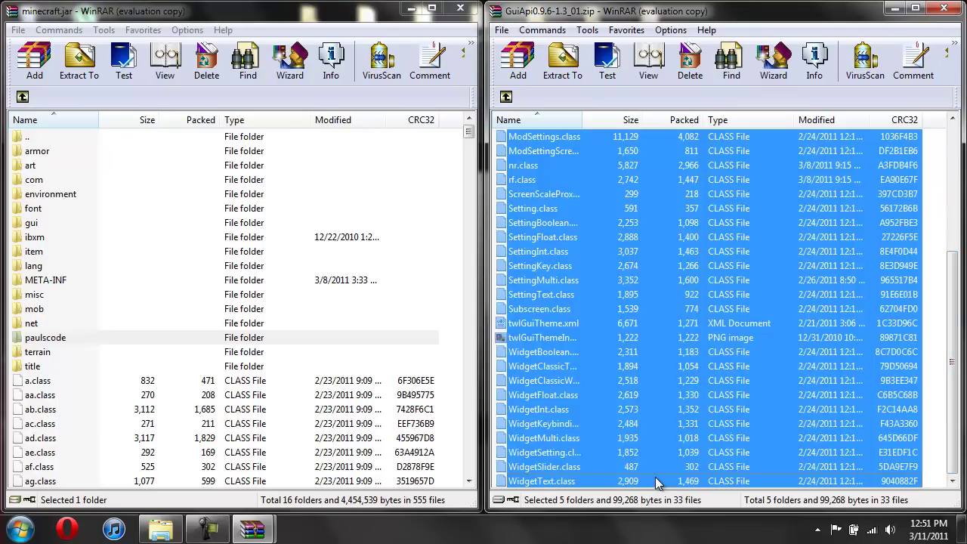
pyautogui.moveTo(784, 245); pyautogui.dragTo(408, 283)
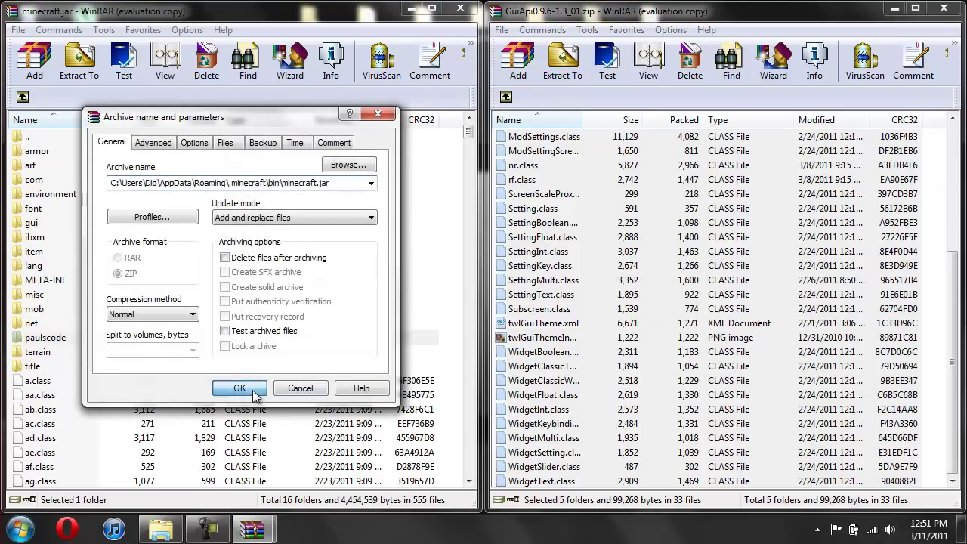
pyautogui.click(251, 385)
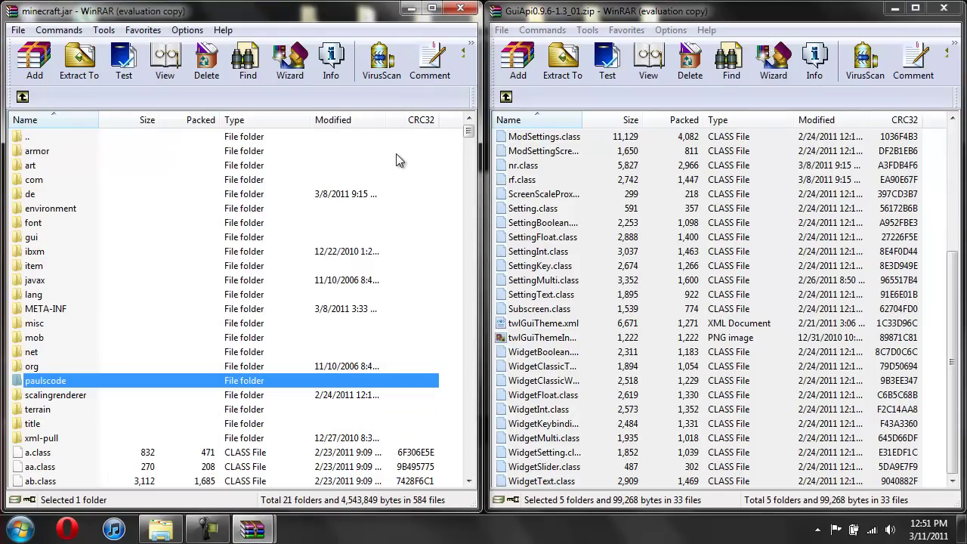
pyautogui.click(942, 14)
pyautogui.click(942, 13)
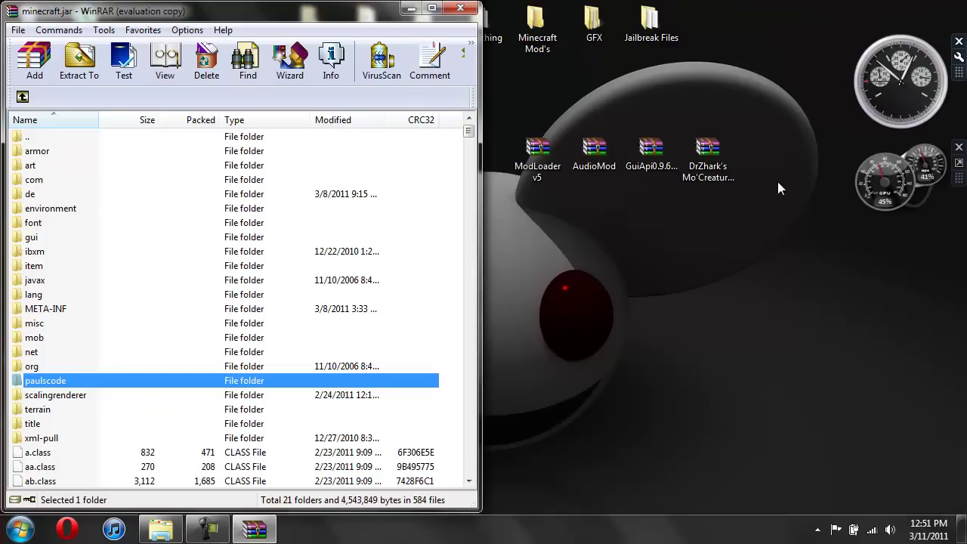
# Open the DrZhark's Mo'Creatures Mod v2.8.1 archive beside minecraft.jar and enter the mob folder in both archives
pyautogui.doubleClick(717, 151)
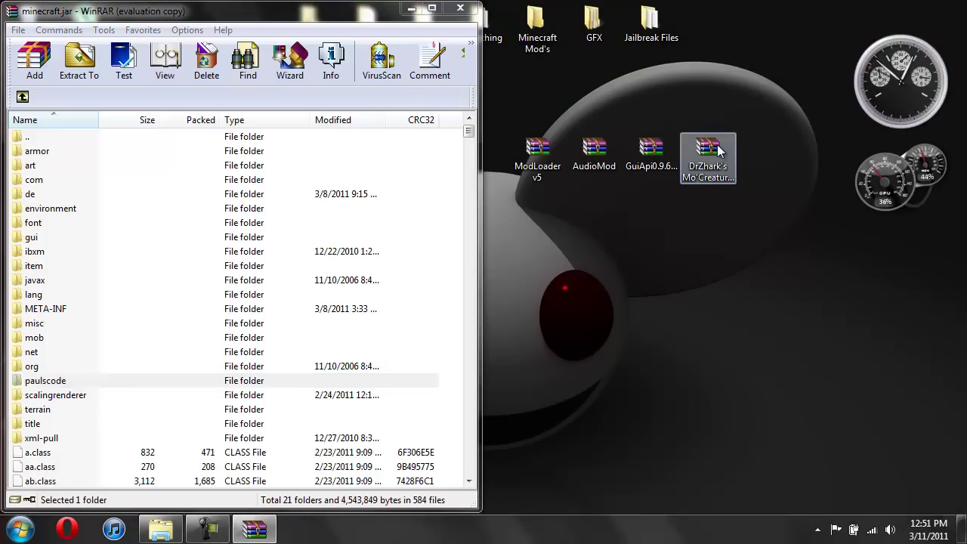
pyautogui.moveTo(484, 135); pyautogui.dragTo(965, 148)
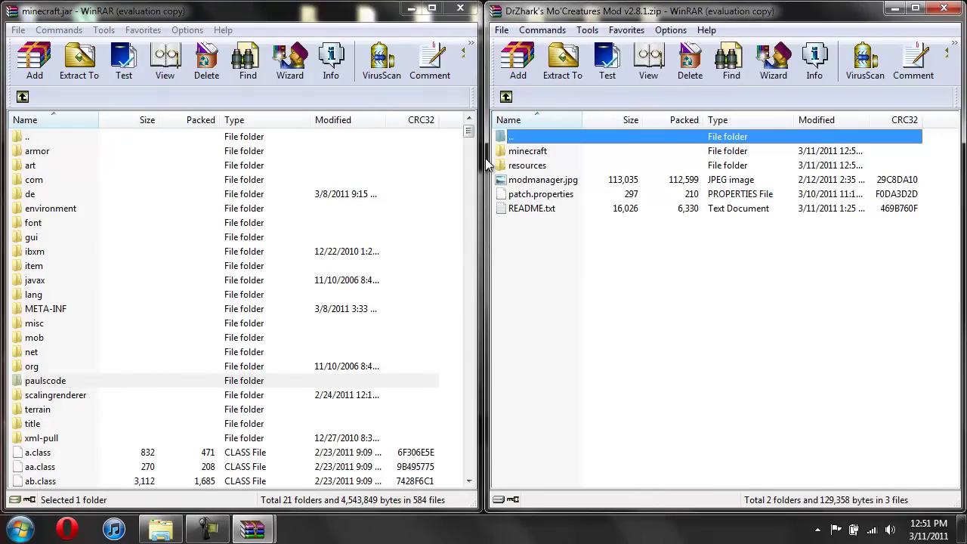
pyautogui.doubleClick(586, 151)
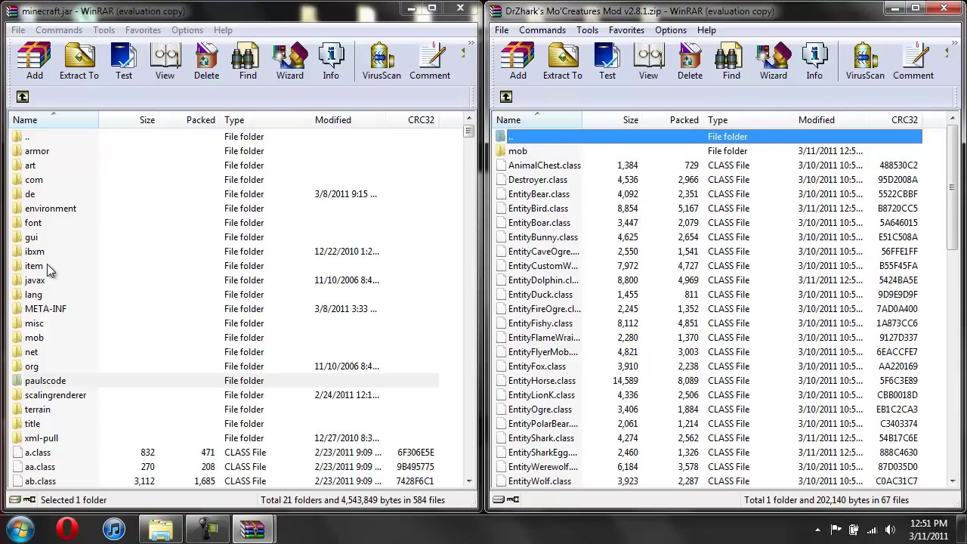
pyautogui.doubleClick(34, 339)
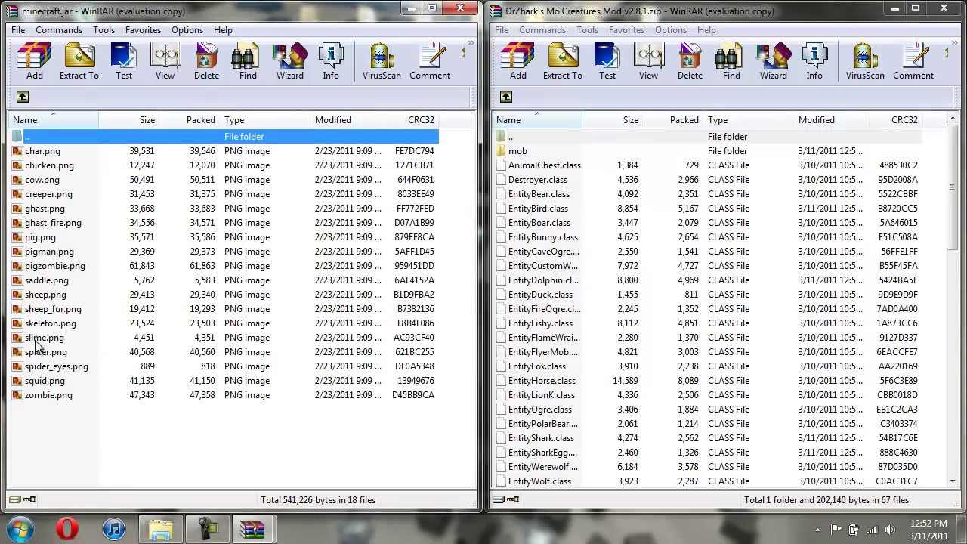
pyautogui.doubleClick(533, 154)
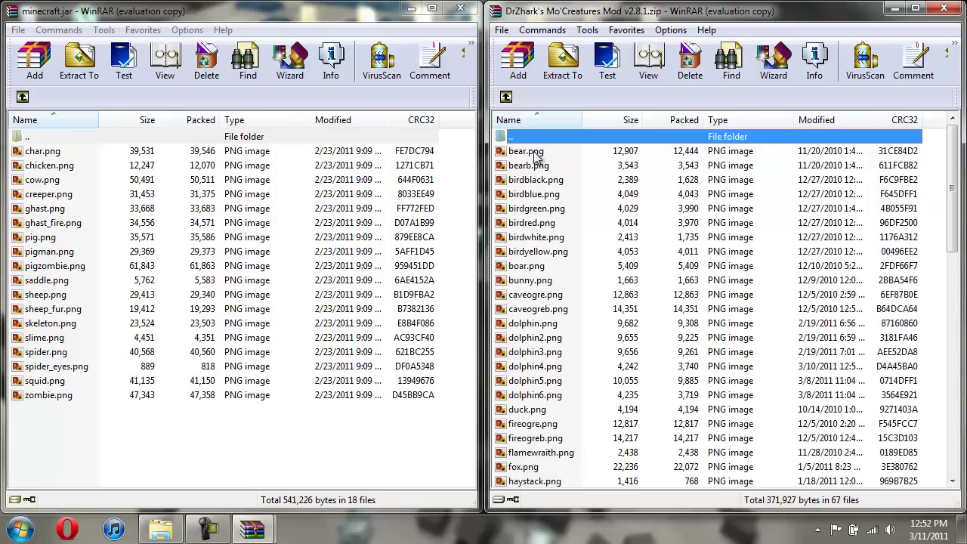
# Add all PNG images from the mod's mob folder to the mob folder of minecraft.jar
pyautogui.click(533, 152)
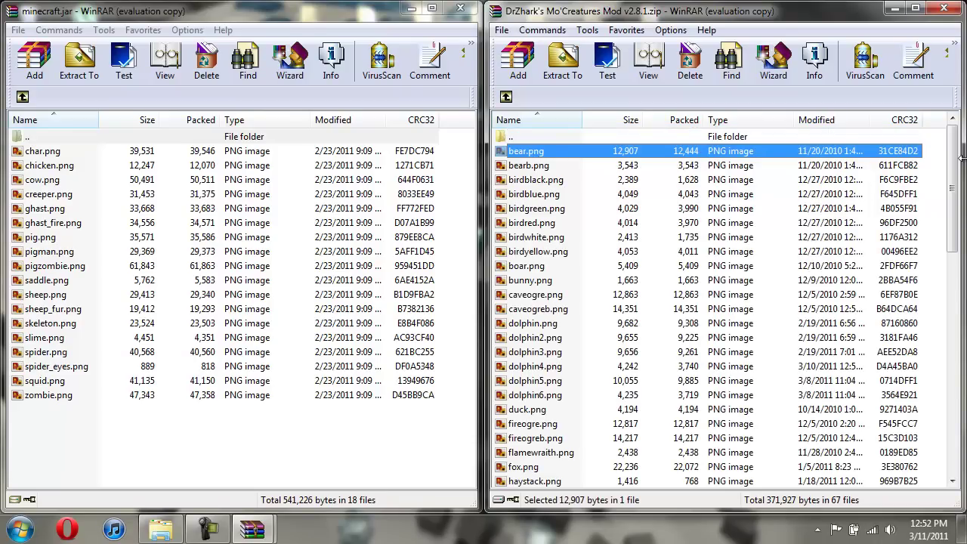
pyautogui.moveTo(956, 153); pyautogui.dragTo(955, 376)
pyautogui.keyDown('shift'); pyautogui.click(705, 481); pyautogui.keyUp('shift')
pyautogui.moveTo(707, 482); pyautogui.dragTo(314, 456)
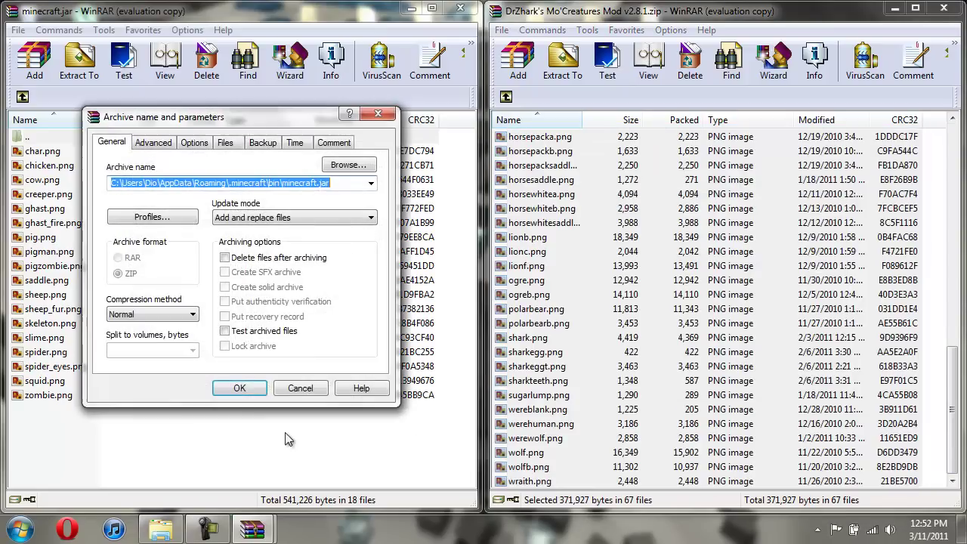
pyautogui.click(252, 388)
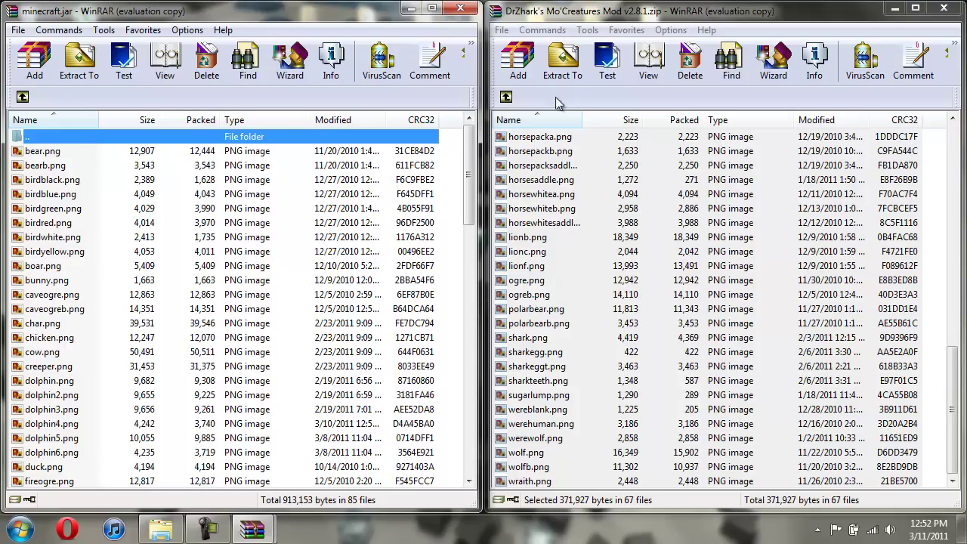
# Add all class files from the mod's minecraft folder, AnimalChest.class through SugarLump.class, to the top level of minecraft.jar
pyautogui.click(505, 97)
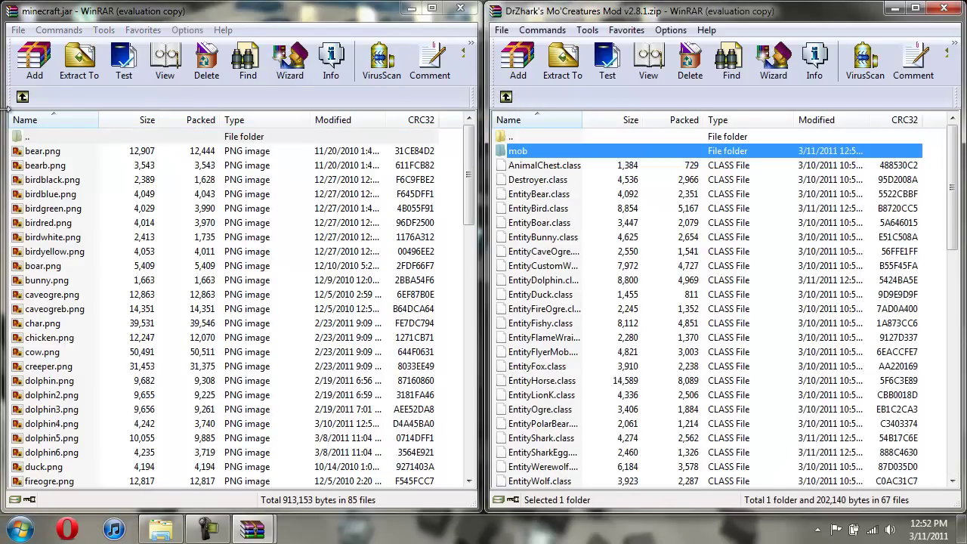
pyautogui.click(22, 96)
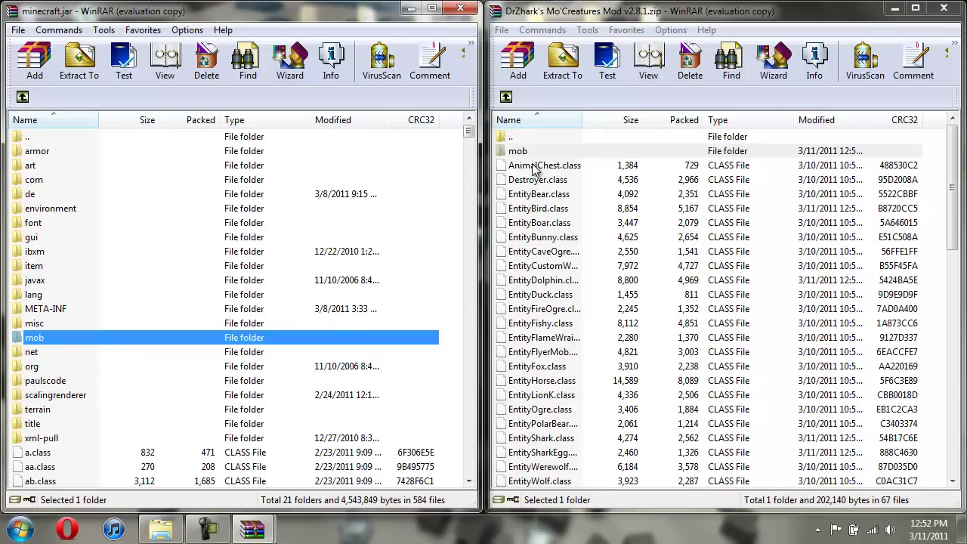
pyautogui.click(534, 168)
pyautogui.moveTo(956, 198); pyautogui.dragTo(953, 417)
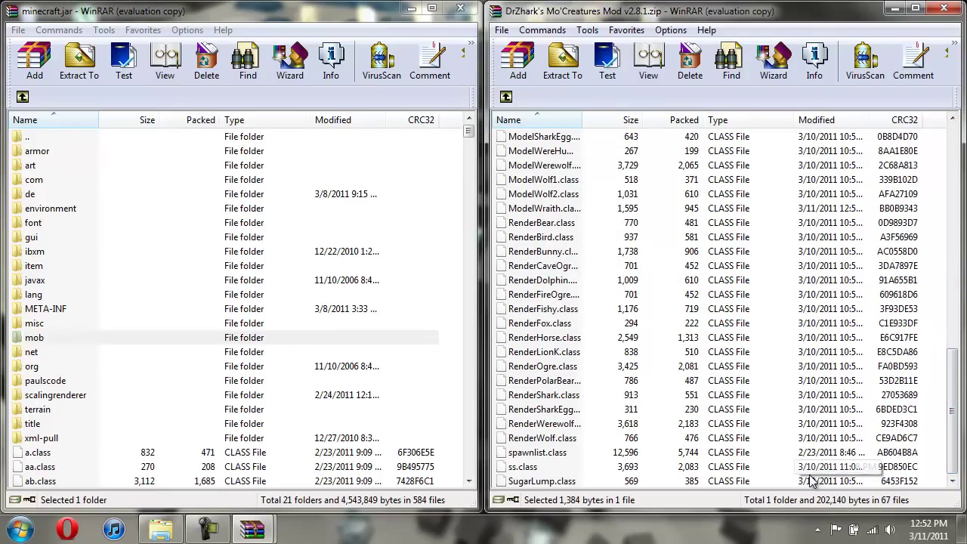
pyautogui.keyDown('shift'); pyautogui.click(805, 481); pyautogui.keyUp('shift')
pyautogui.moveTo(804, 481); pyautogui.dragTo(377, 471)
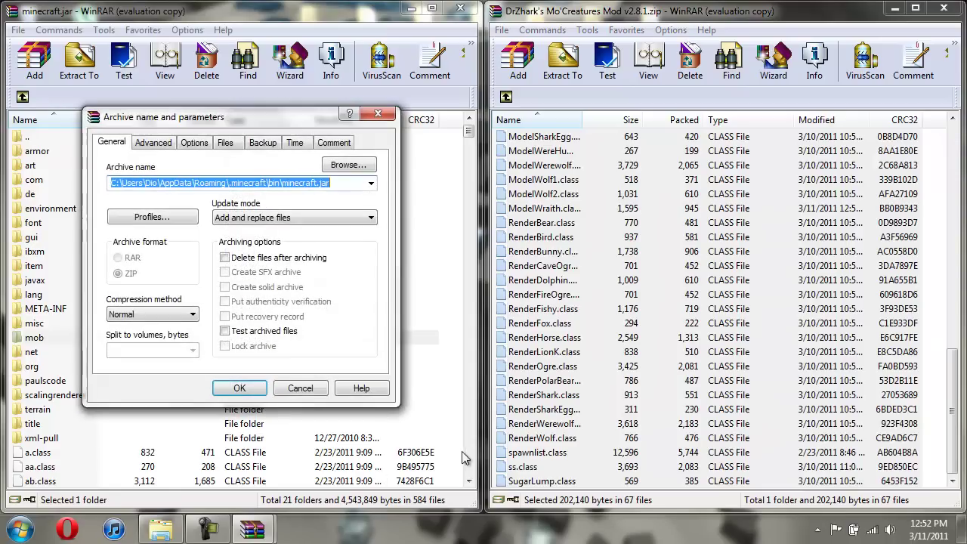
pyautogui.click(253, 387)
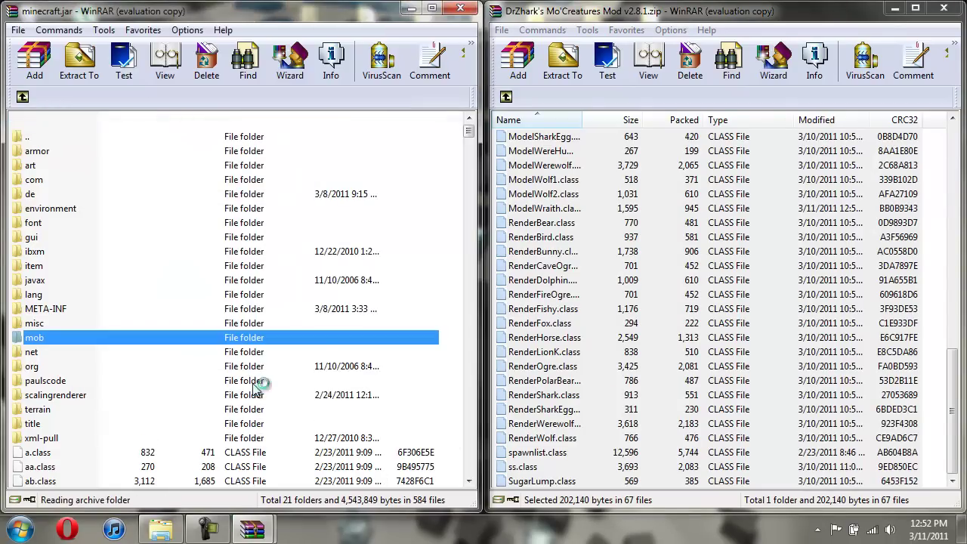
pyautogui.click(517, 99)
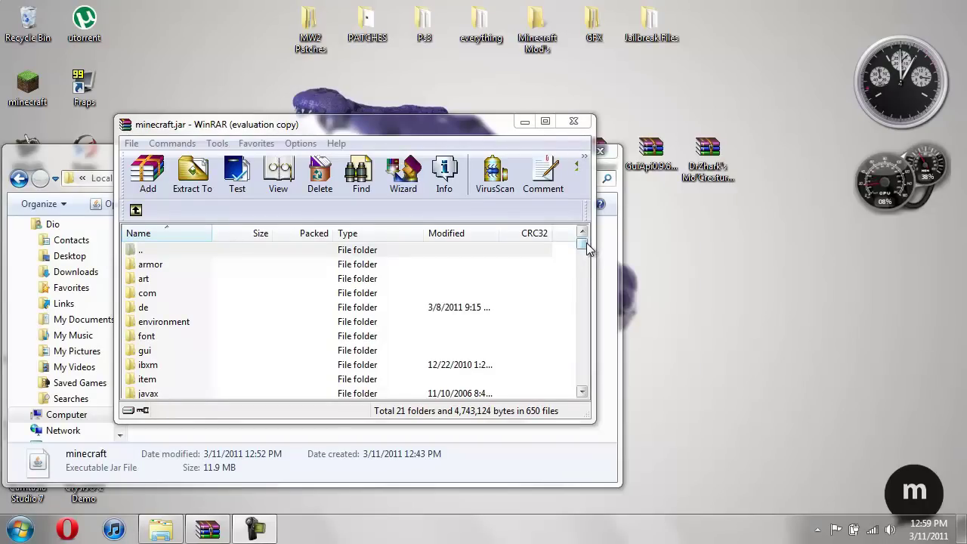
# Delete the META-INF folder from minecraft.jar
pyautogui.moveTo(585, 244); pyautogui.dragTo(585, 247)
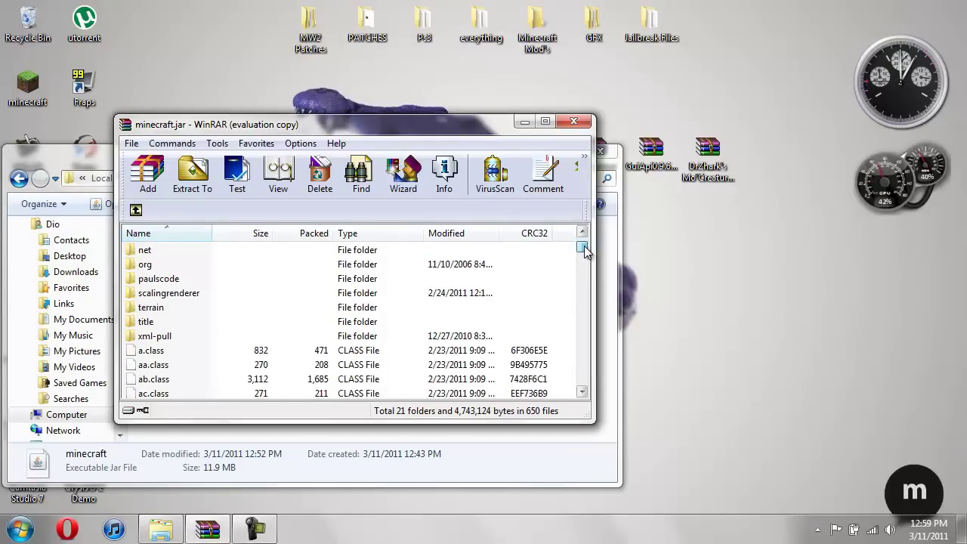
pyautogui.click(582, 232)
pyautogui.click(582, 231)
pyautogui.click(582, 232)
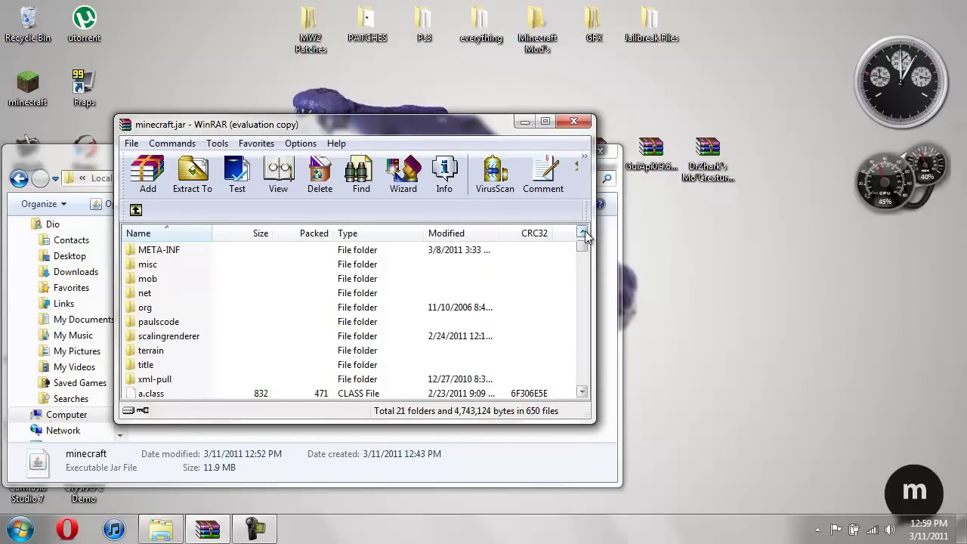
pyautogui.click(581, 232)
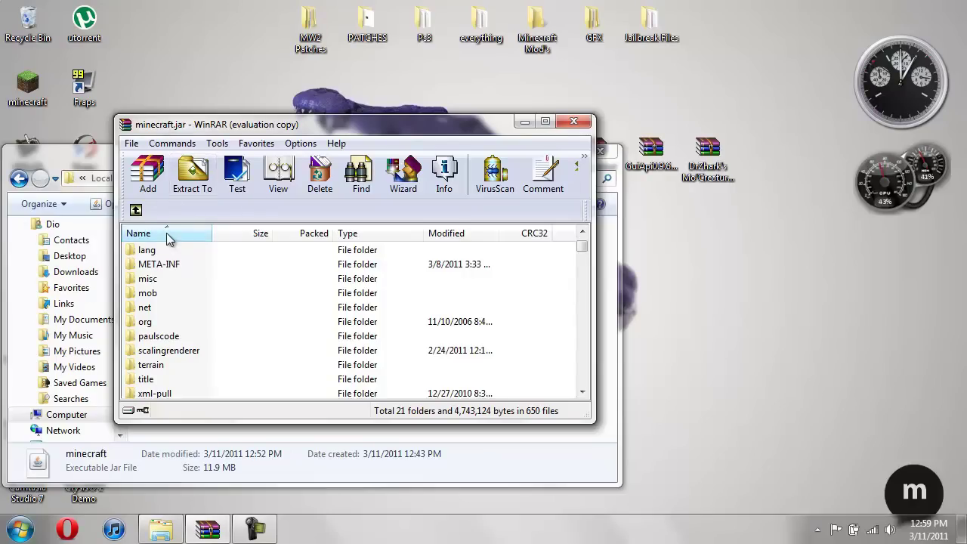
pyautogui.click(151, 266)
pyautogui.rightClick(151, 265)
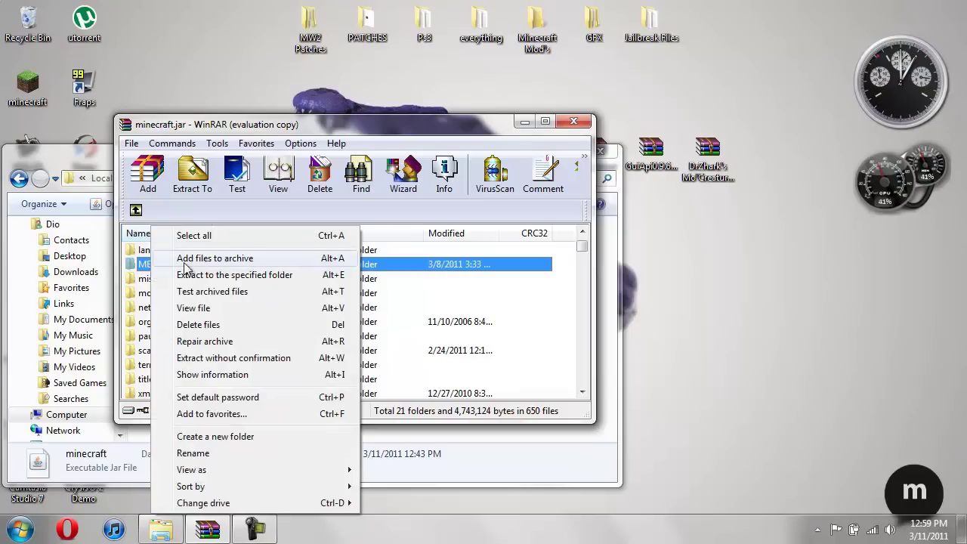
pyautogui.click(223, 324)
pyautogui.click(486, 315)
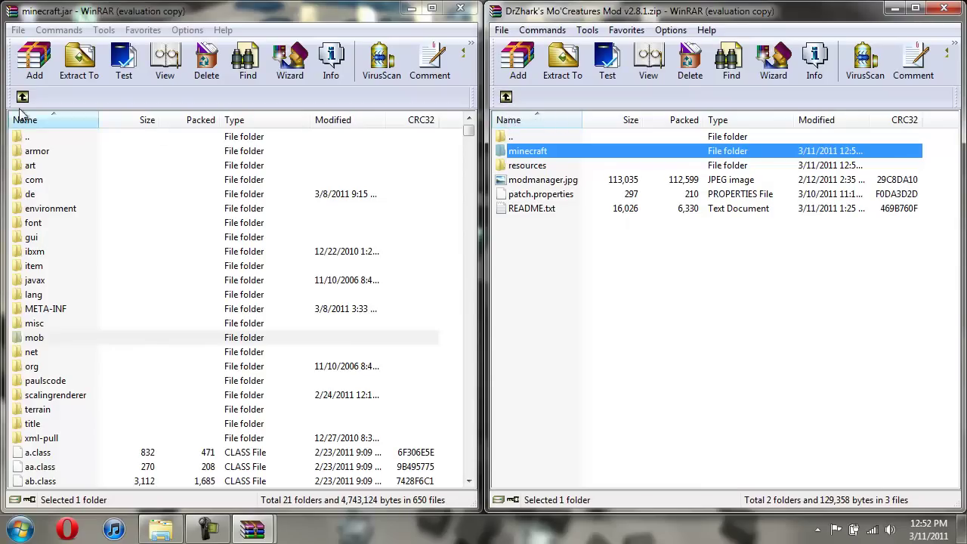
# Close minecraft.jar and open the resources folder inside .minecraft beside the DrZhark's Mo'Creatures Mod v2.8.1 archive
pyautogui.click(460, 9)
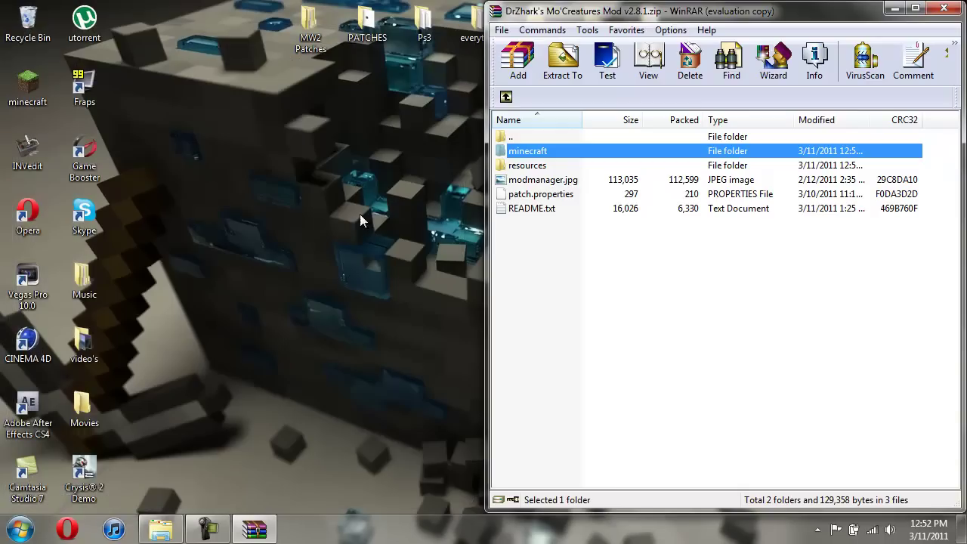
pyautogui.click(155, 534)
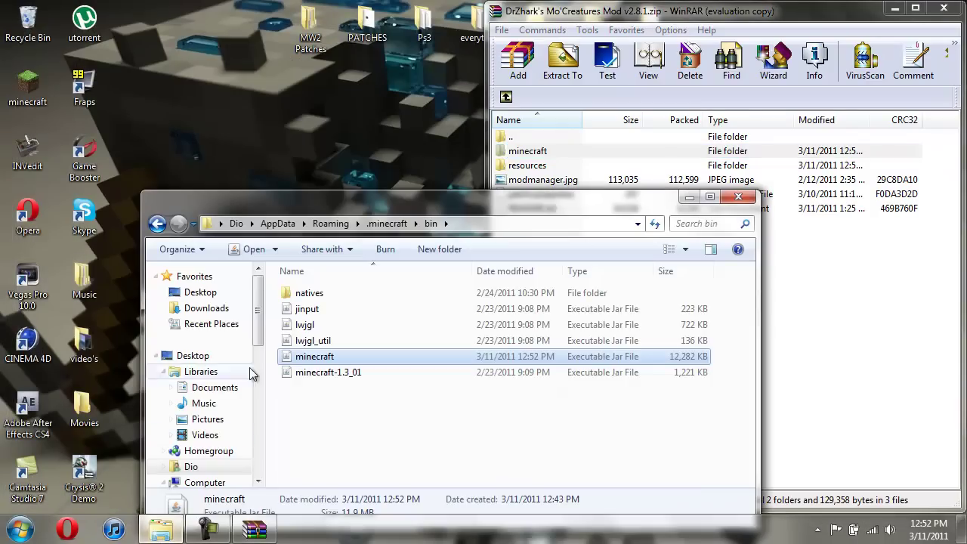
pyautogui.moveTo(375, 204); pyautogui.dragTo(237, 159)
pyautogui.click(23, 179)
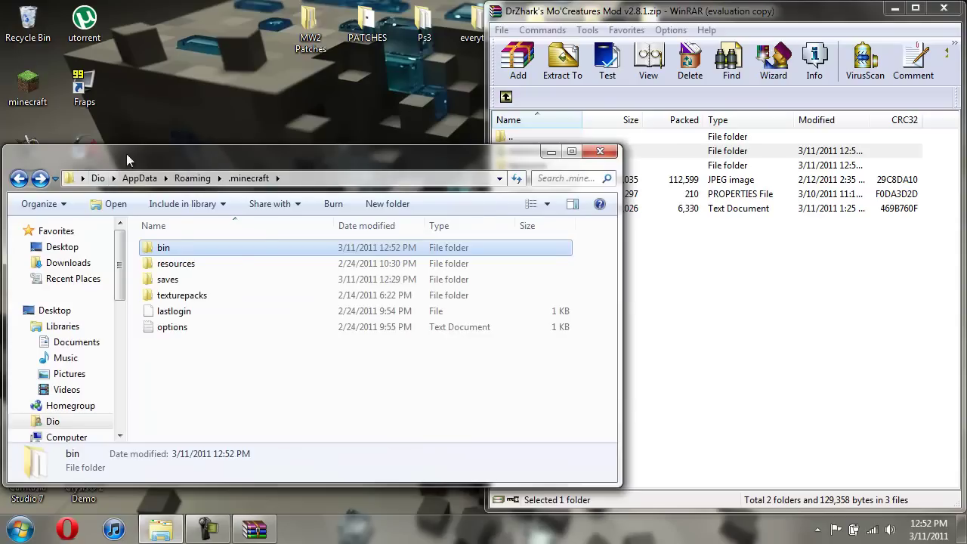
pyautogui.press('super+Left')
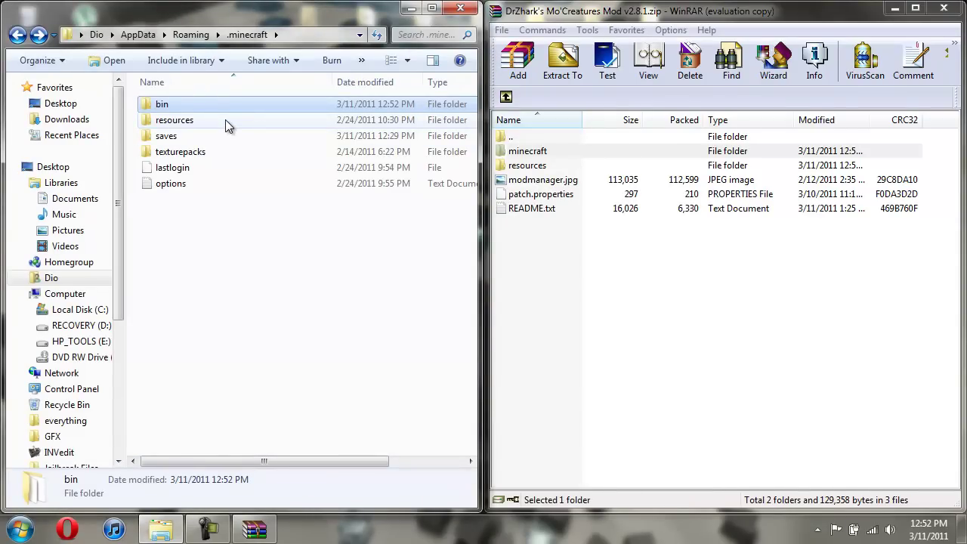
pyautogui.doubleClick(225, 121)
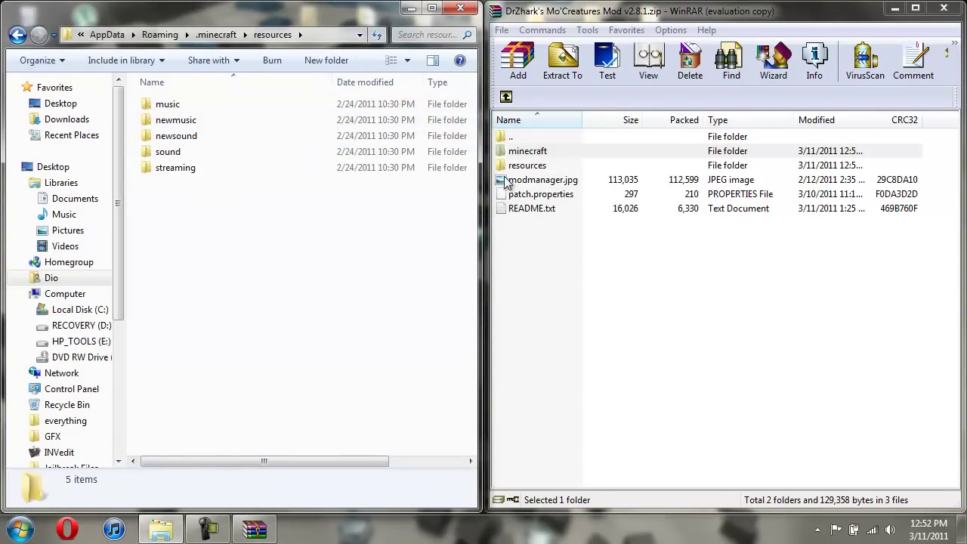
# Copy the mod folder from the archive's resources folder into the .minecraft resources folder, and close both windows
pyautogui.doubleClick(546, 166)
pyautogui.click(532, 153)
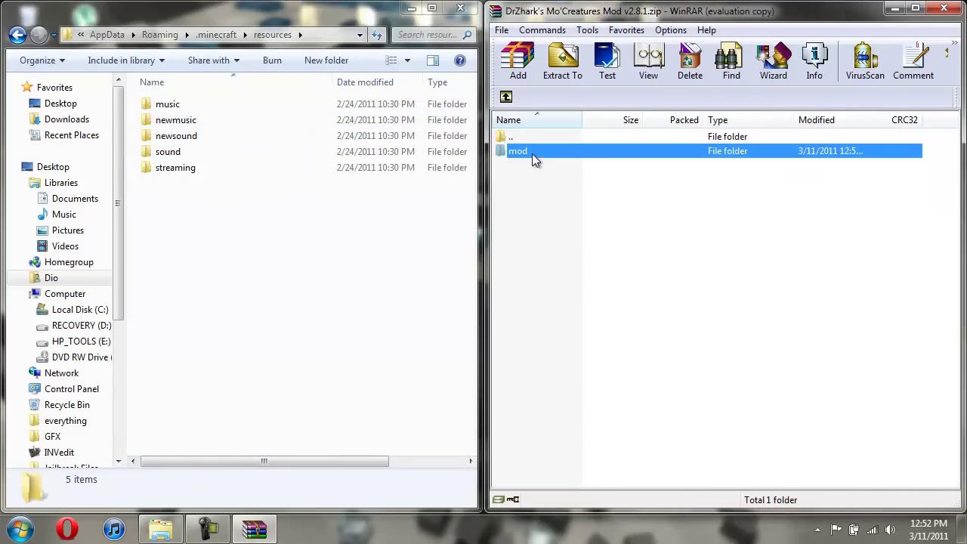
pyautogui.moveTo(551, 153); pyautogui.dragTo(379, 236)
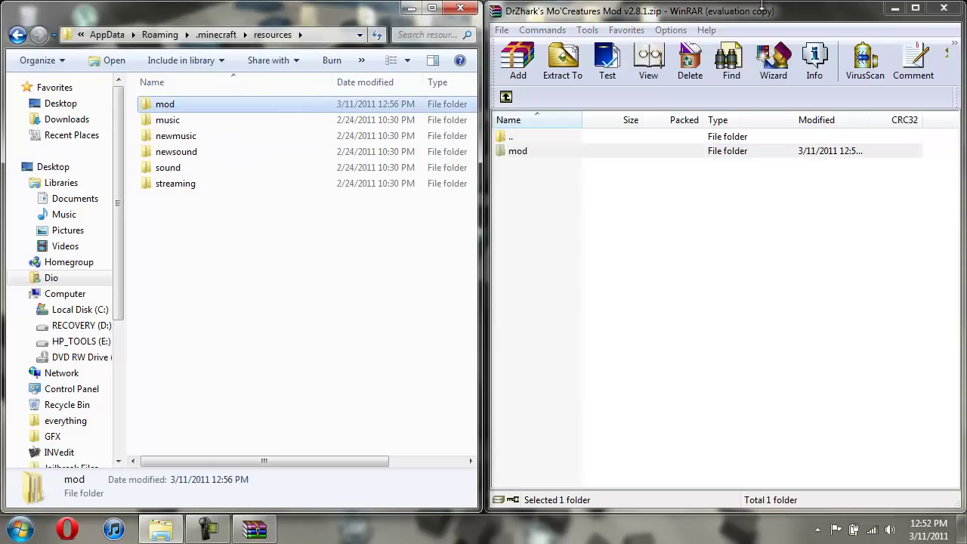
pyautogui.click(943, 8)
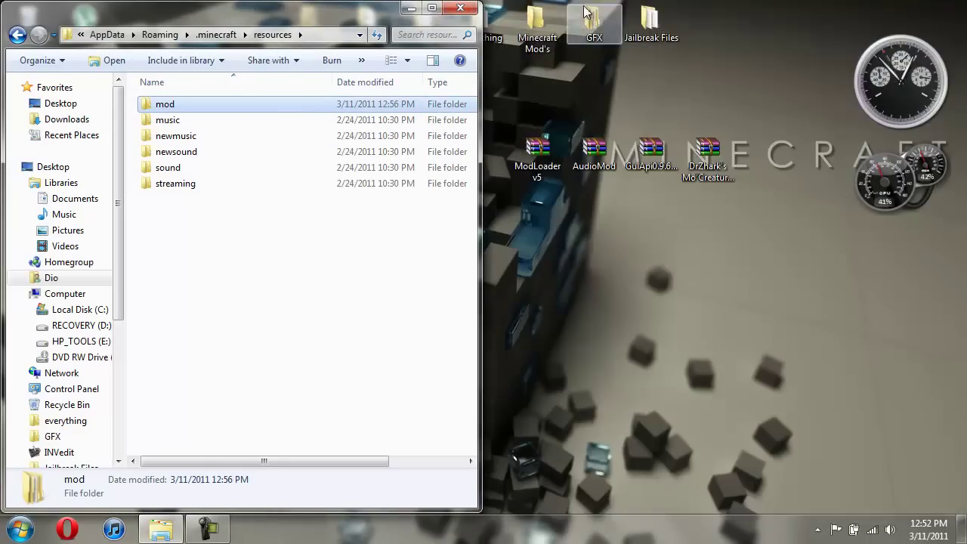
pyautogui.click(458, 10)
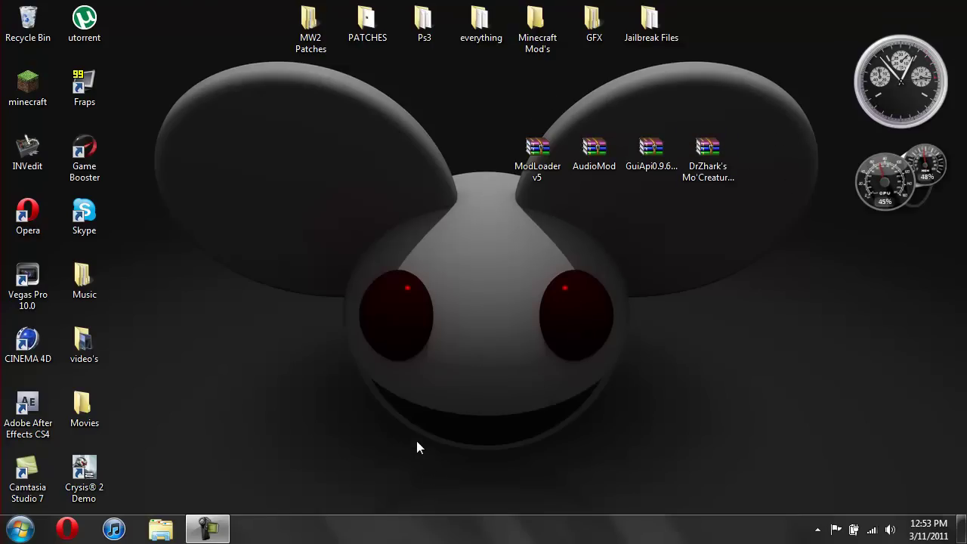
pyautogui.click(207, 528)
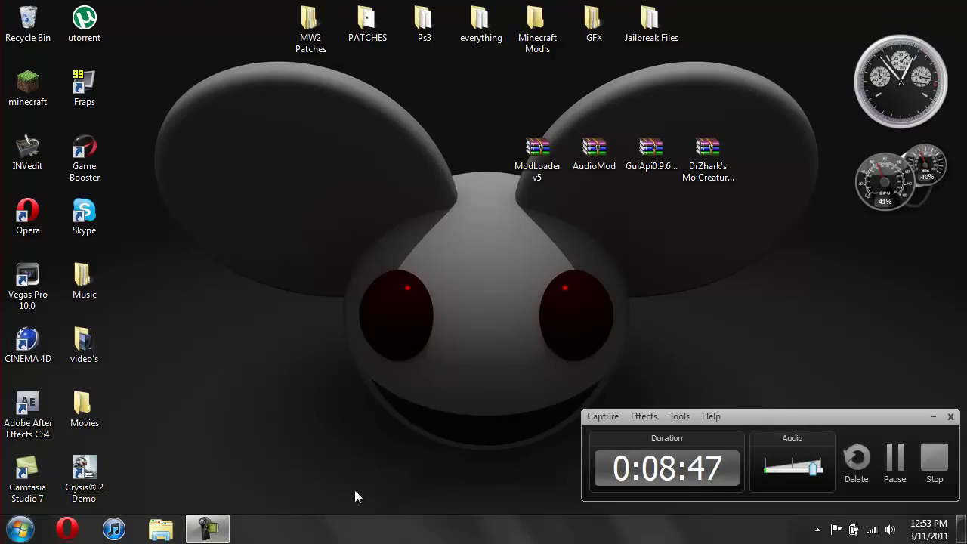
pyautogui.moveTo(809, 418); pyautogui.dragTo(691, 346)
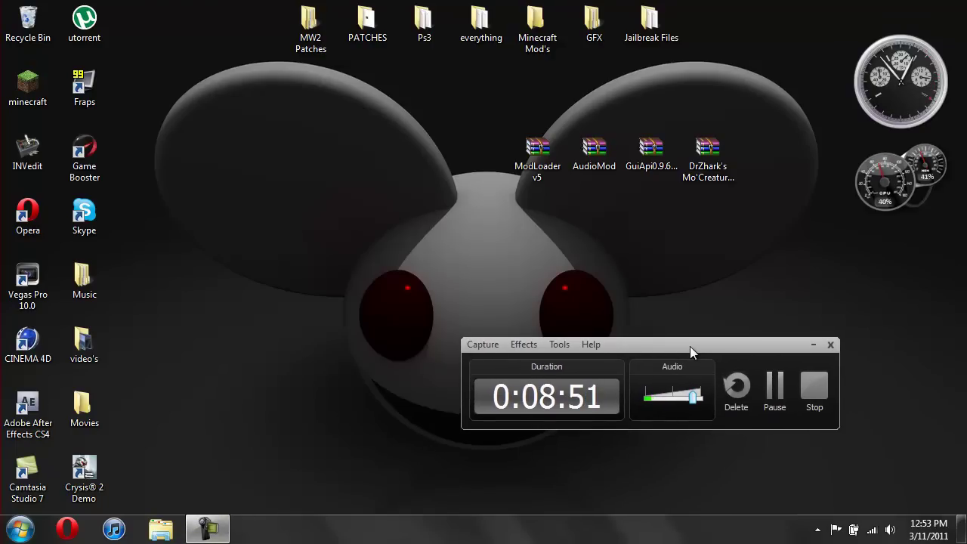